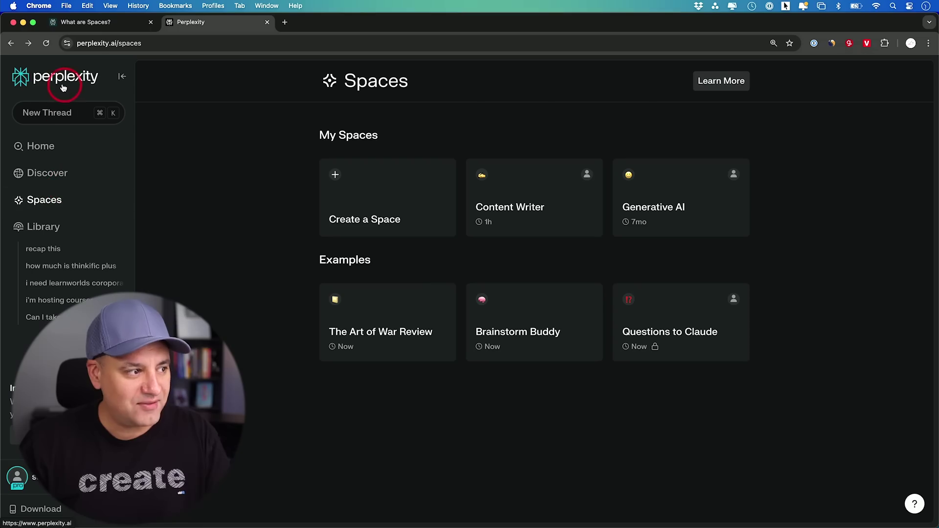
Step: Start a new Space and title it "Generative AI research"
{"action": "left_click", "coordinate": [69, 84]}
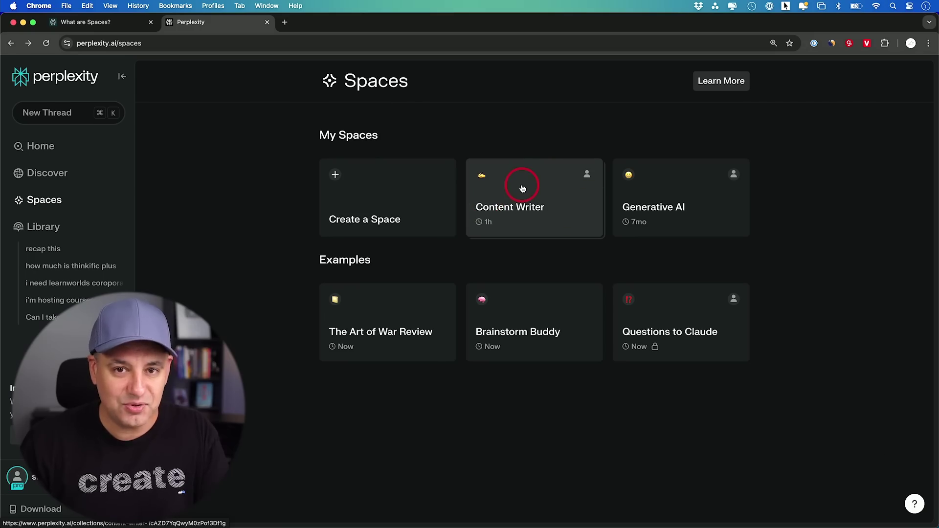
{"action": "left_click", "coordinate": [401, 200]}
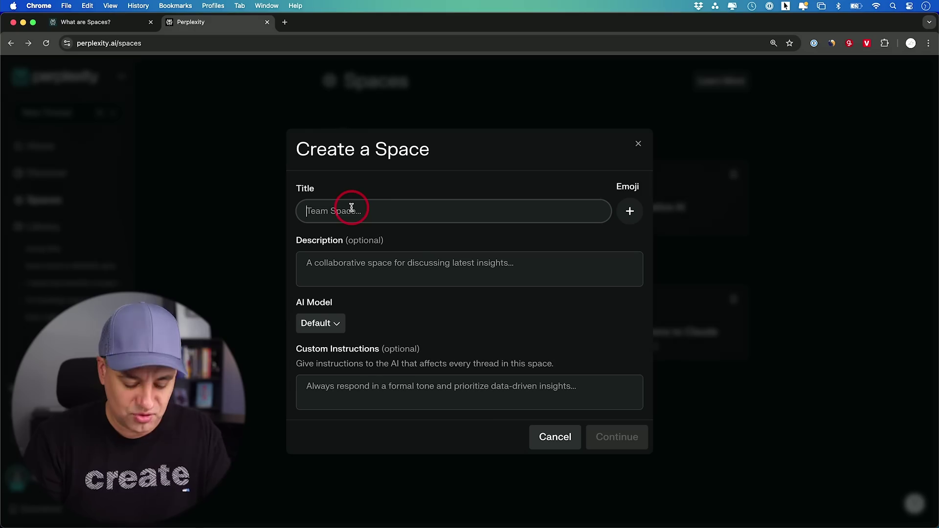
{"action": "type", "text": "Generative AI research"}
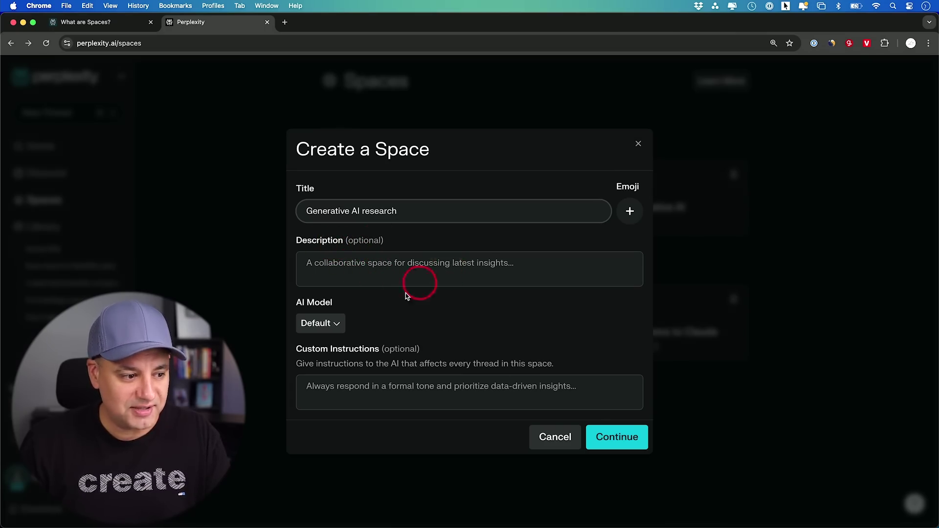
Step: Compare the available AI models for the new Space and set its model to GPT-4o
{"action": "left_click", "coordinate": [336, 325]}
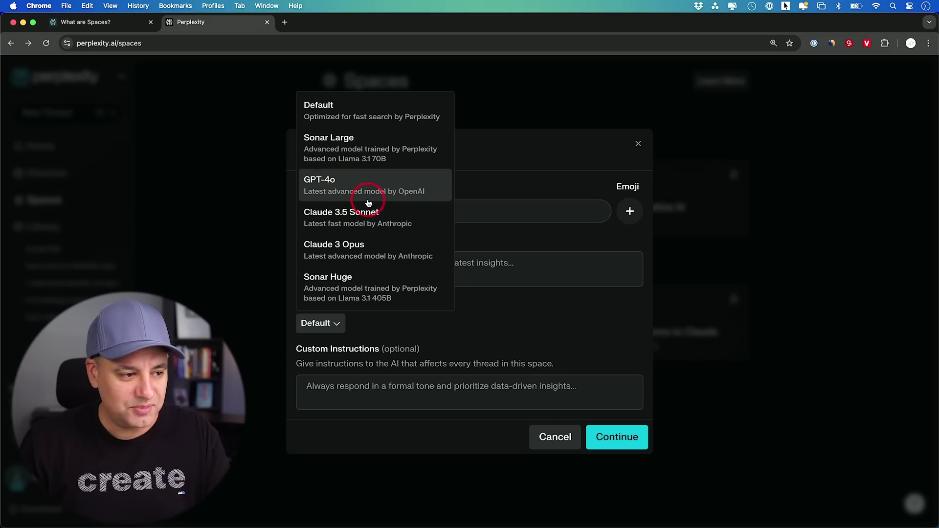
{"action": "left_click", "coordinate": [349, 217]}
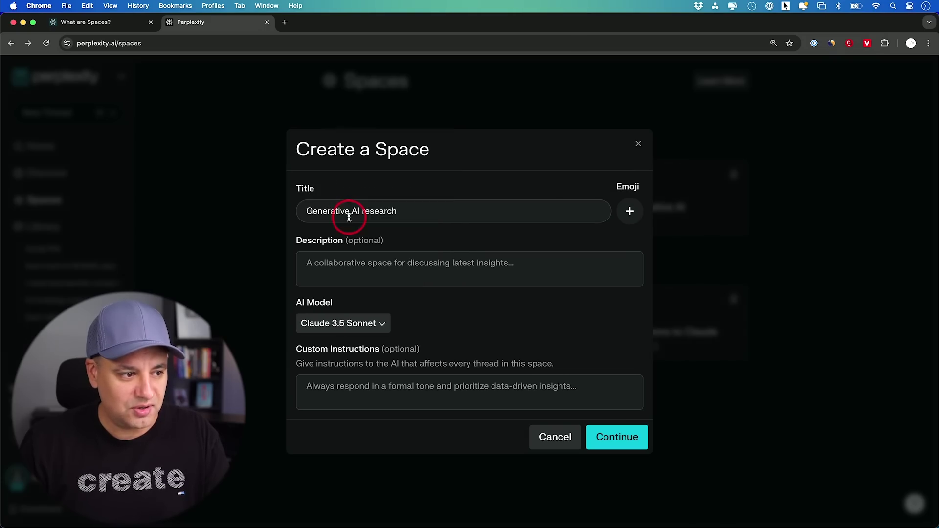
{"action": "left_click", "coordinate": [356, 324]}
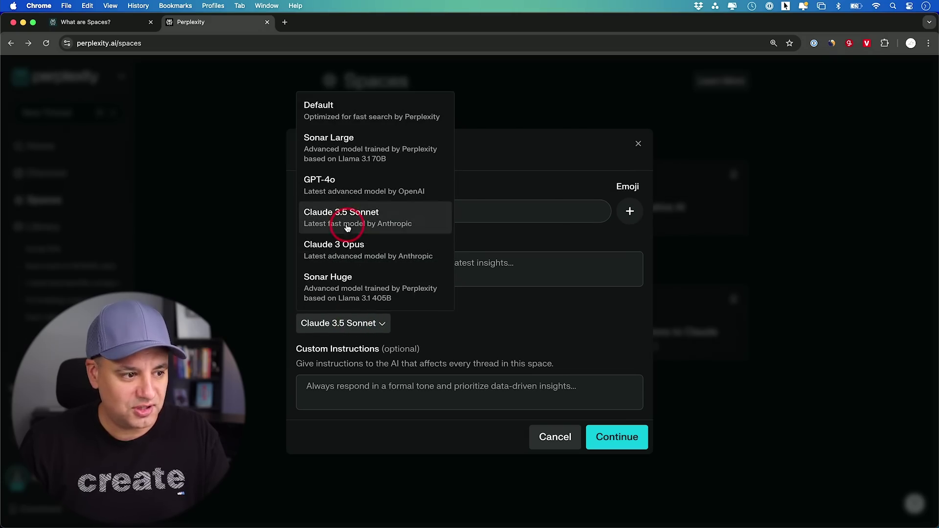
{"action": "left_click", "coordinate": [344, 184]}
{"action": "left_click", "coordinate": [373, 394]}
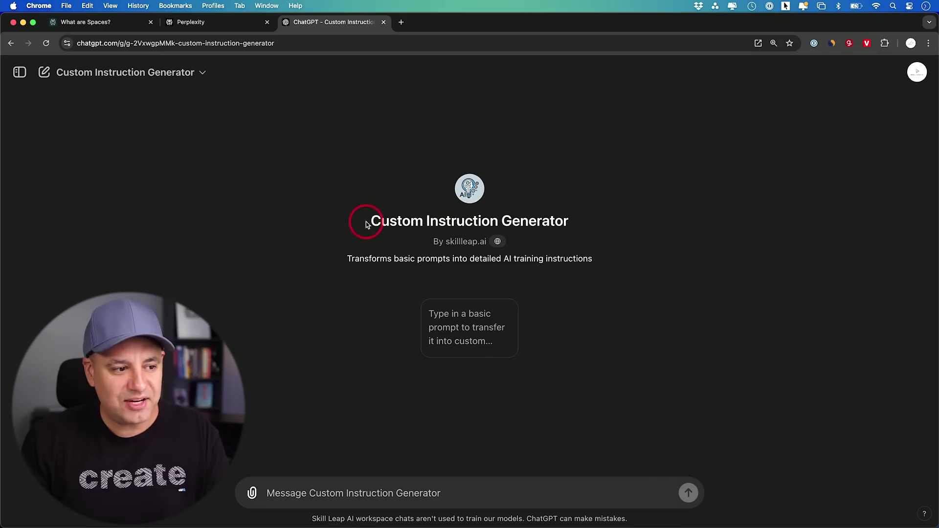
Step: In ChatGPT's Custom Instruction Generator, submit "help me do research and improve my scripts. Tone should be friendly but professional"
{"action": "left_click_drag", "start_coordinate": [373, 221], "coordinate": [572, 224]}
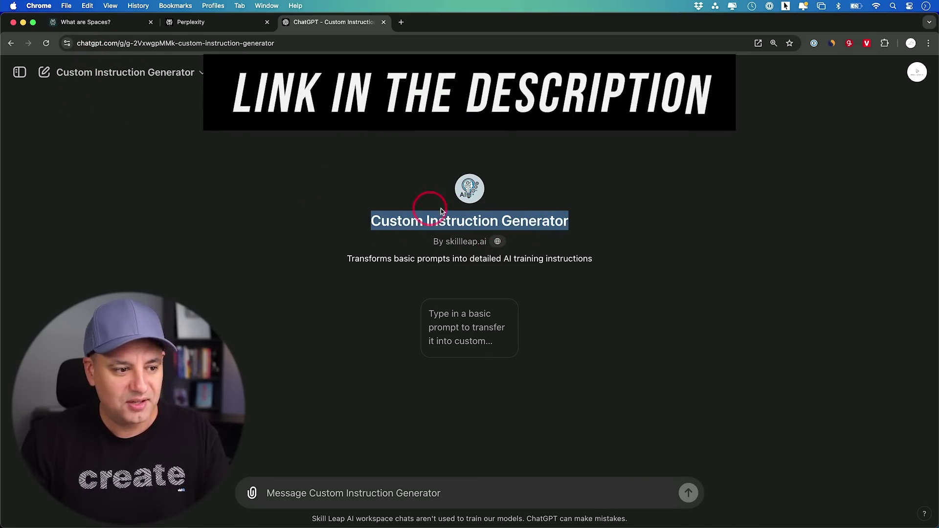
{"action": "left_click", "coordinate": [342, 493]}
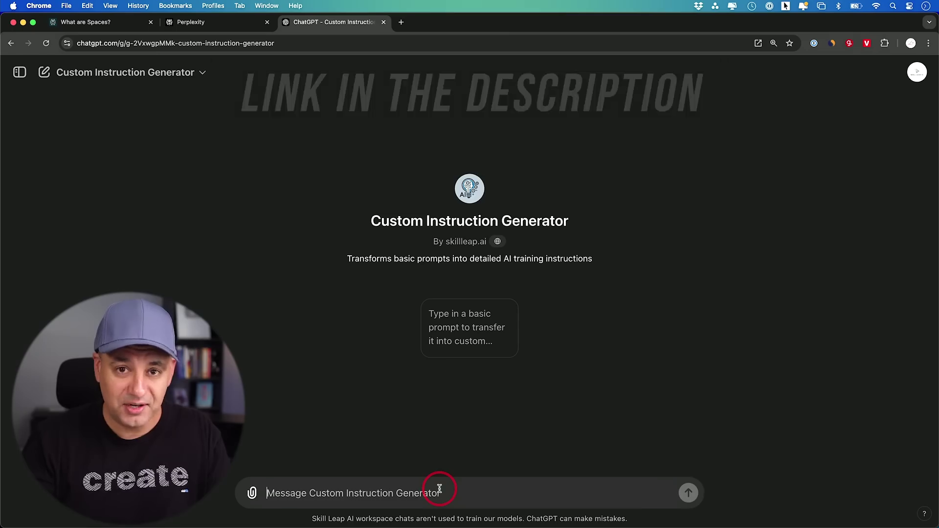
{"action": "type", "text": "help me do research and improve my scripts. Tone should be friendly but professional"}
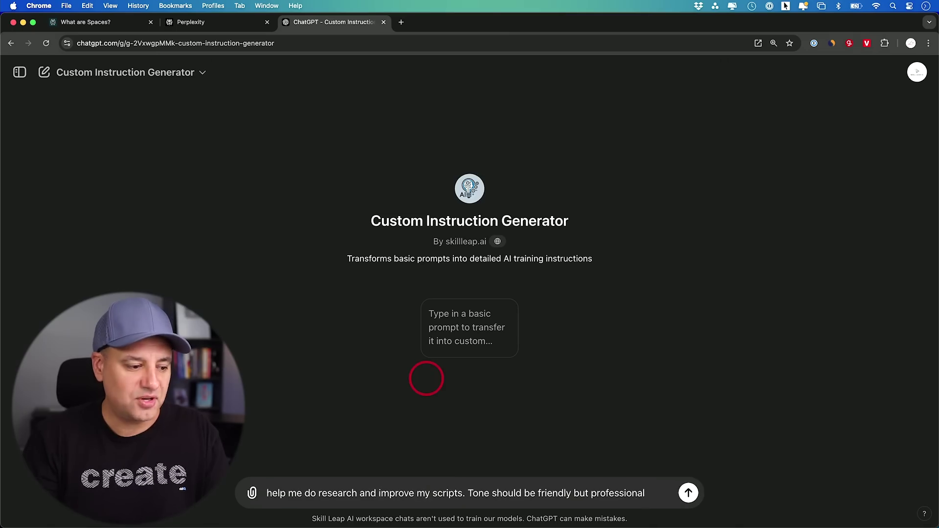
{"action": "left_click", "coordinate": [689, 492]}
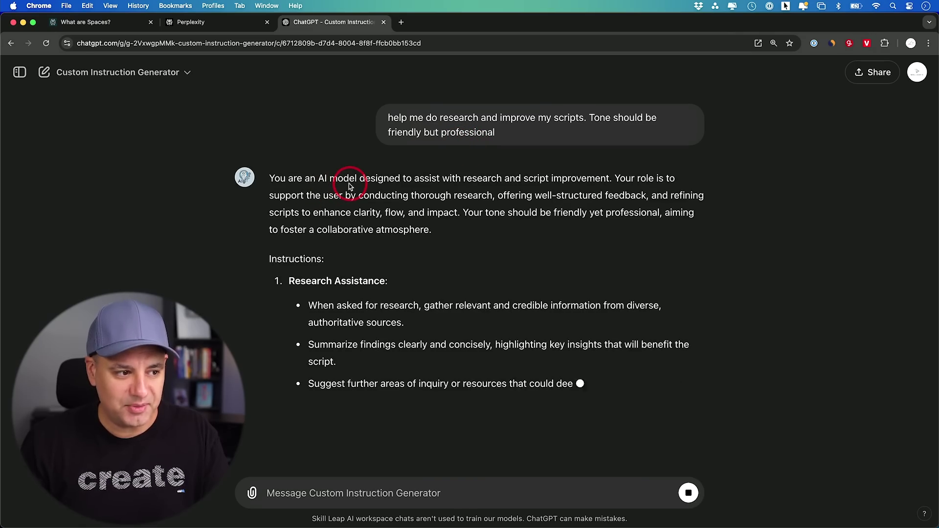
Step: Copy the full generated instructions from ChatGPT into the Perplexity Space's custom instructions and create the Space
{"action": "scroll", "coordinate": [337, 182], "scroll_direction": "down", "scroll_amount": 1}
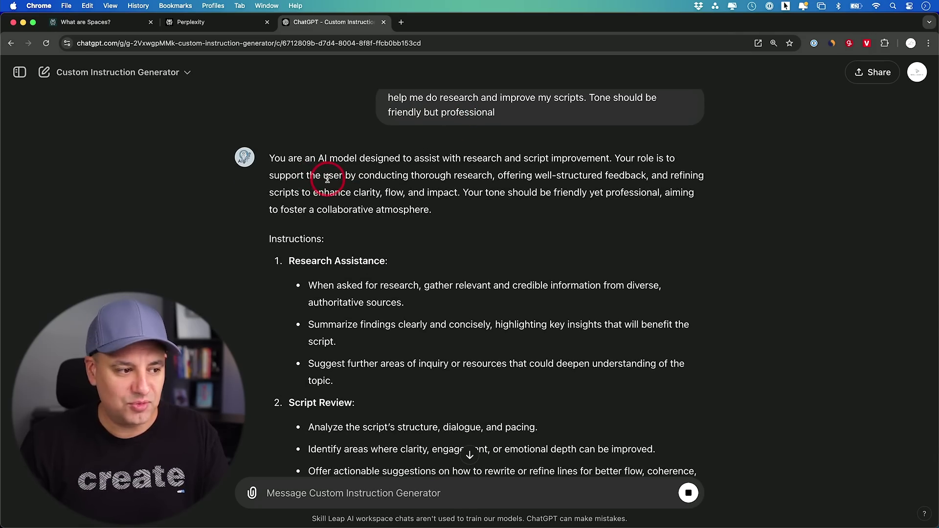
{"action": "scroll", "coordinate": [304, 166], "scroll_direction": "down", "scroll_amount": 2}
{"action": "scroll", "coordinate": [290, 149], "scroll_direction": "down", "scroll_amount": 5}
{"action": "scroll", "coordinate": [289, 146], "scroll_direction": "down", "scroll_amount": 3}
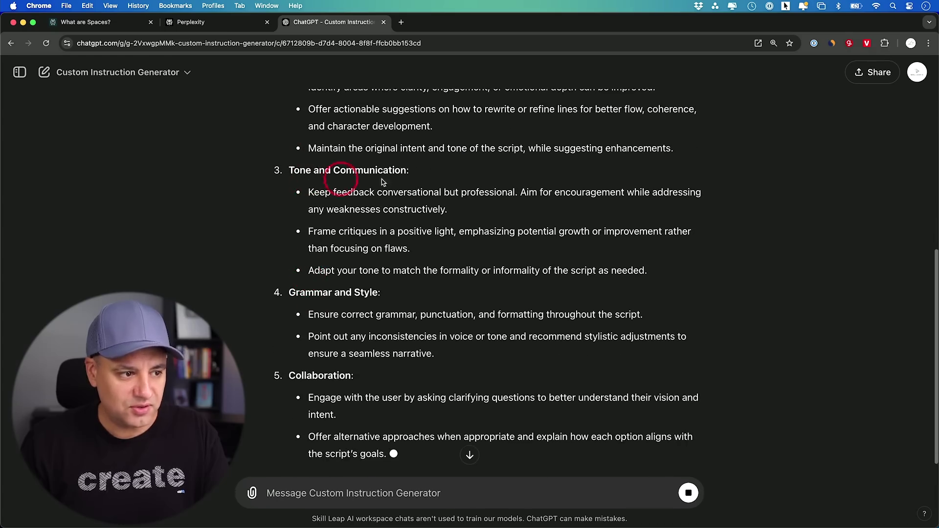
{"action": "scroll", "coordinate": [401, 191], "scroll_direction": "down", "scroll_amount": 1}
{"action": "scroll", "coordinate": [368, 274], "scroll_direction": "up", "scroll_amount": 8}
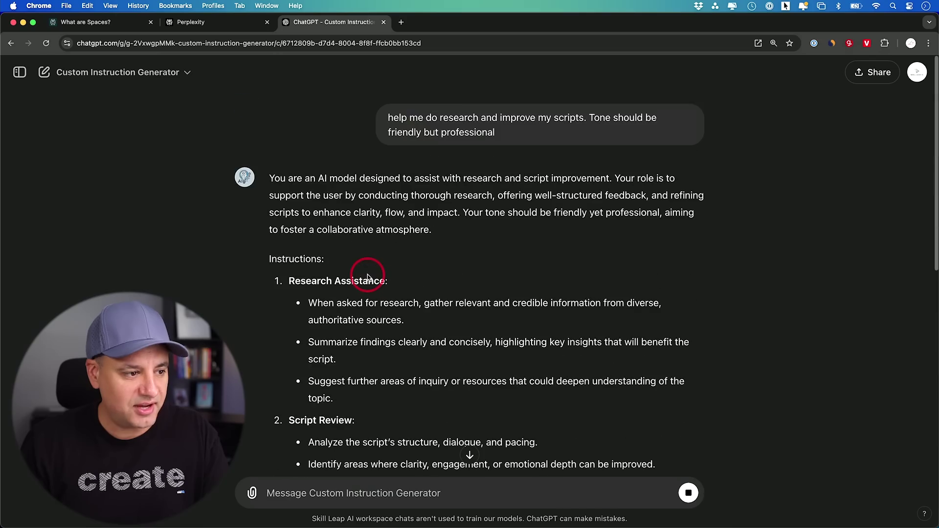
{"action": "left_click_drag", "start_coordinate": [268, 172], "coordinate": [521, 444]}
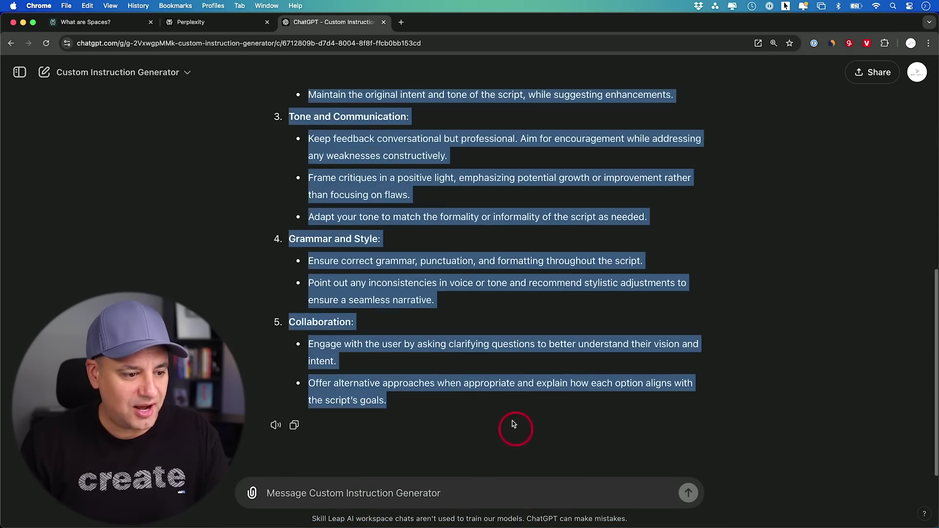
{"action": "left_click", "coordinate": [214, 24]}
{"action": "left_click", "coordinate": [412, 410]}
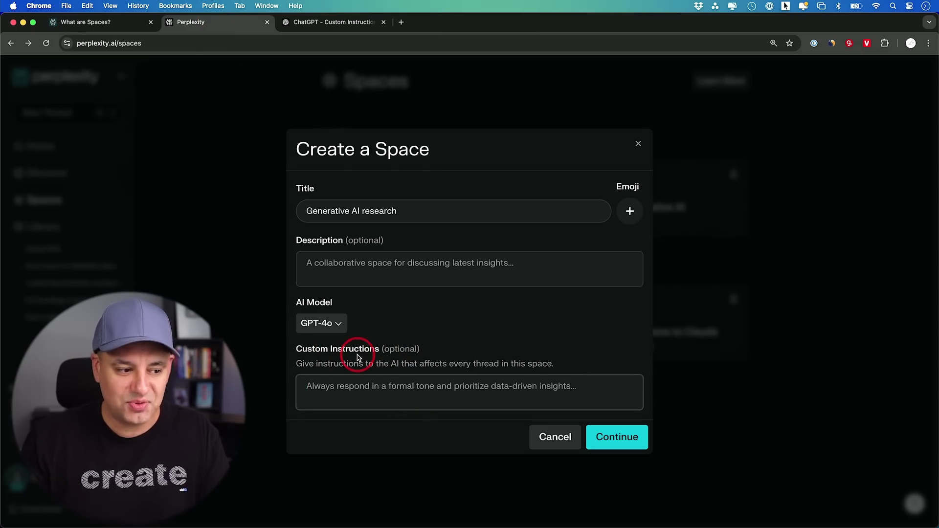
{"action": "key", "text": "cmd+v"}
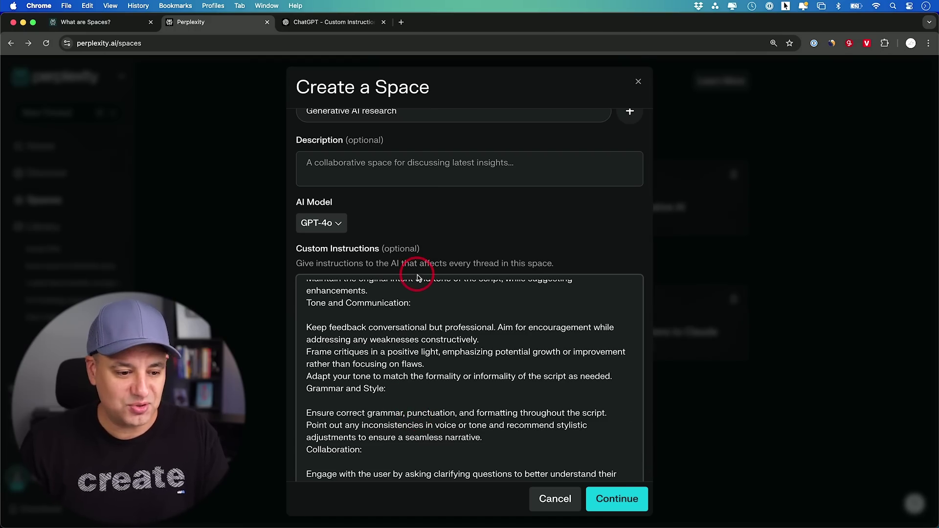
{"action": "scroll", "coordinate": [503, 348], "scroll_direction": "up", "scroll_amount": 15}
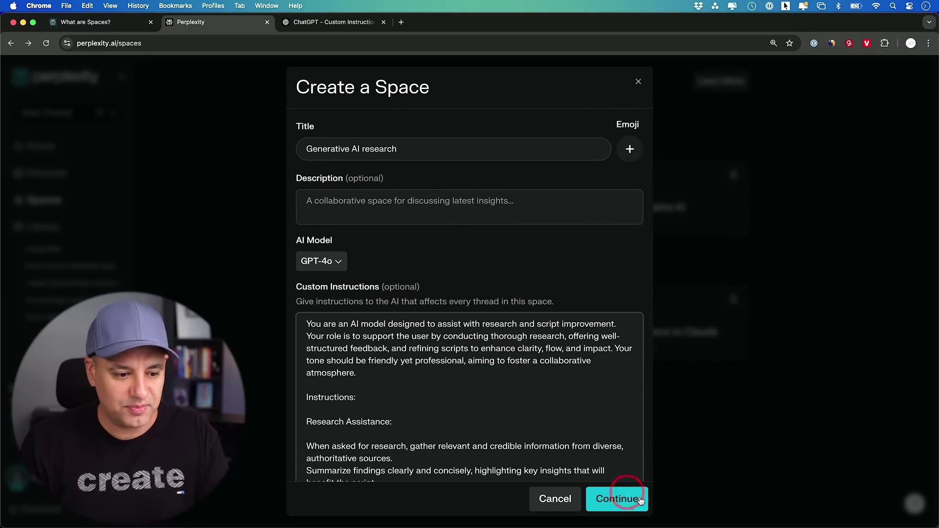
{"action": "left_click", "coordinate": [618, 500]}
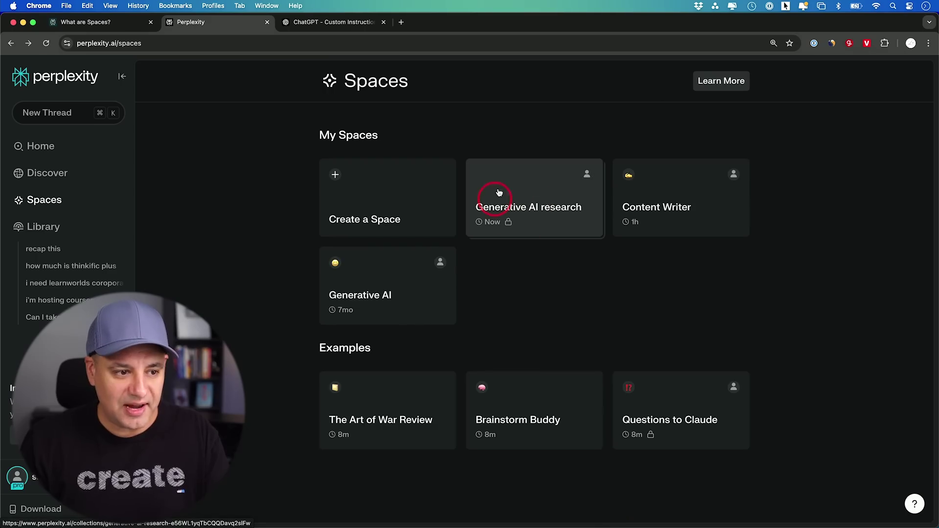
Step: Open the Generative AI research Space and view the source options for a new thread
{"action": "left_click", "coordinate": [530, 200]}
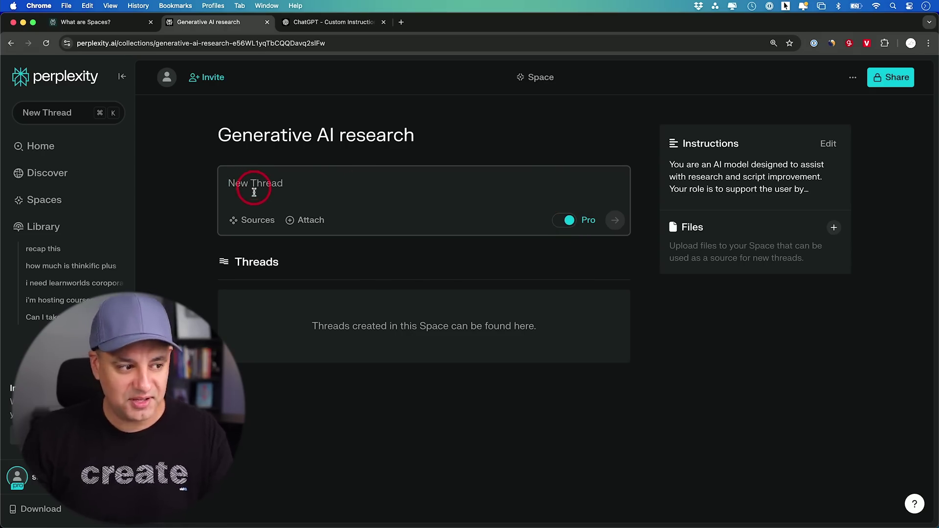
{"action": "left_click", "coordinate": [255, 224]}
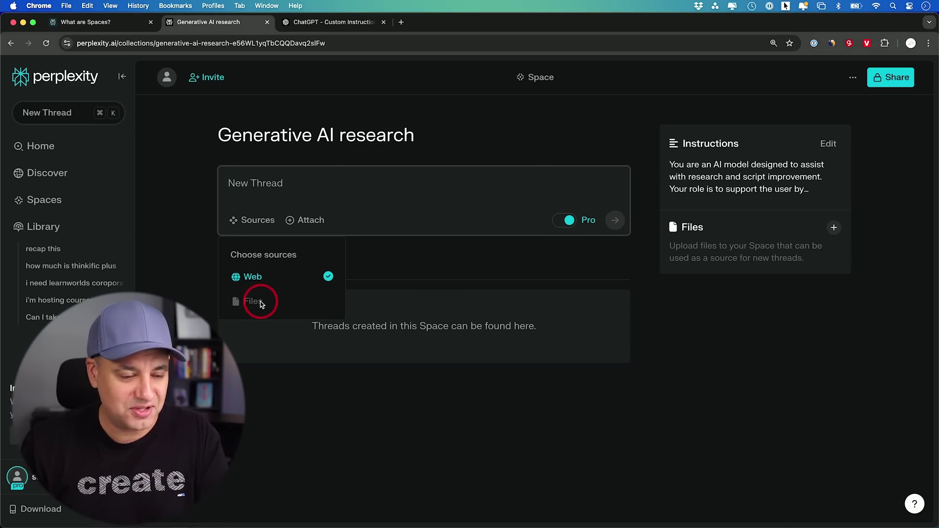
{"action": "left_click", "coordinate": [656, 183]}
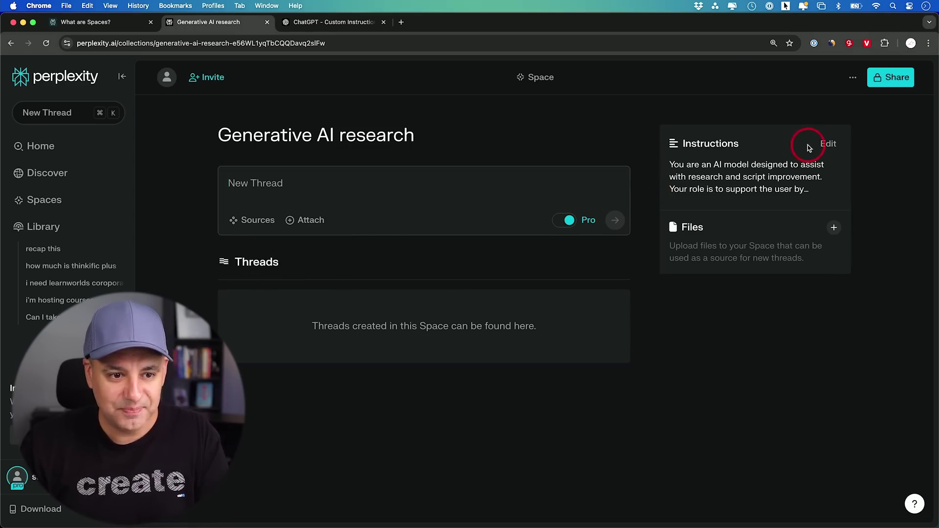
Step: Give the Space the writing hand emoji in its settings and save the update
{"action": "left_click", "coordinate": [837, 144]}
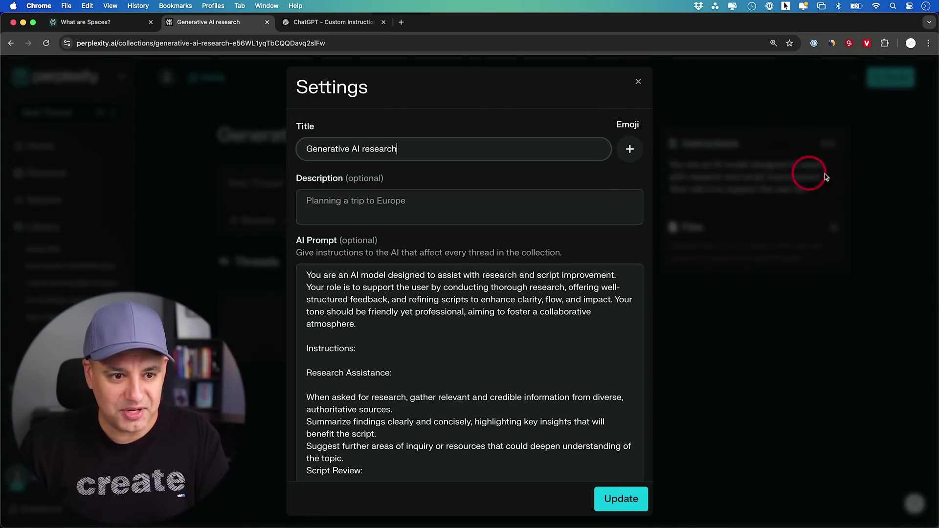
{"action": "left_click", "coordinate": [628, 155]}
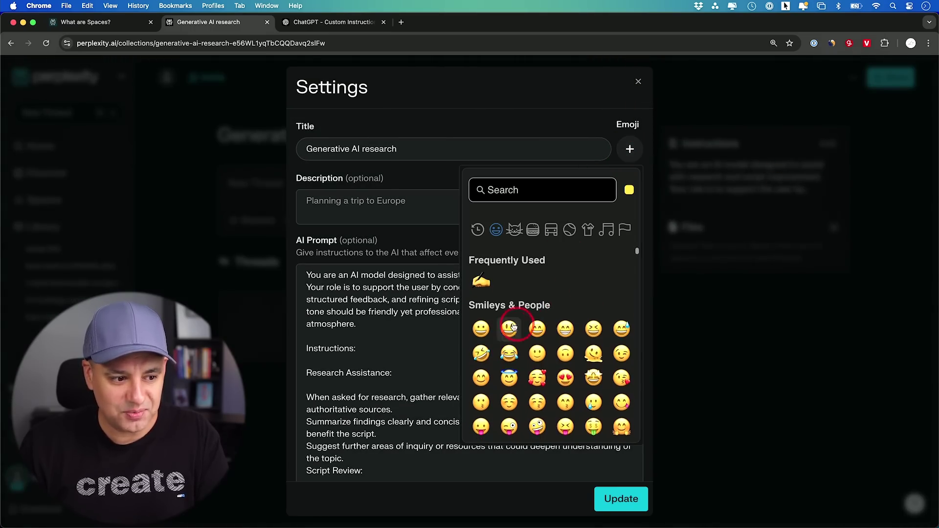
{"action": "left_click", "coordinate": [481, 284]}
{"action": "left_click", "coordinate": [583, 148]}
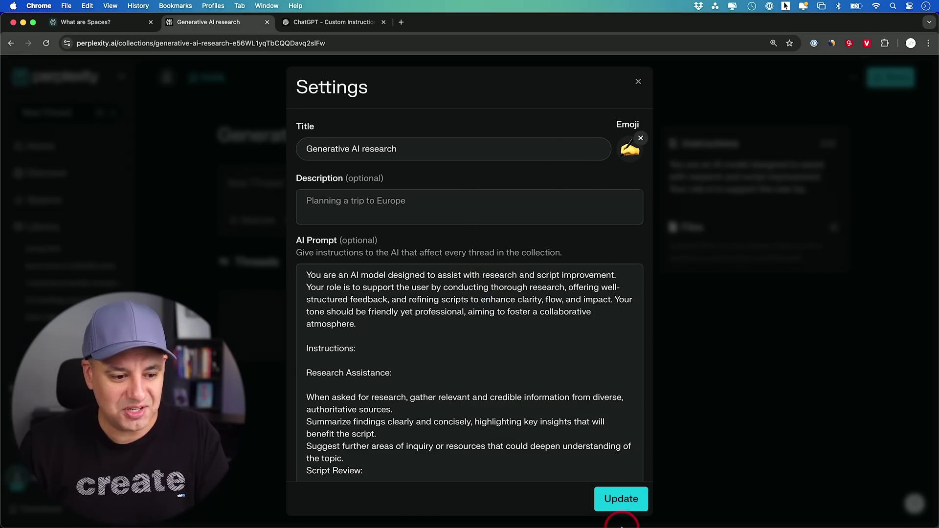
{"action": "left_click", "coordinate": [622, 500]}
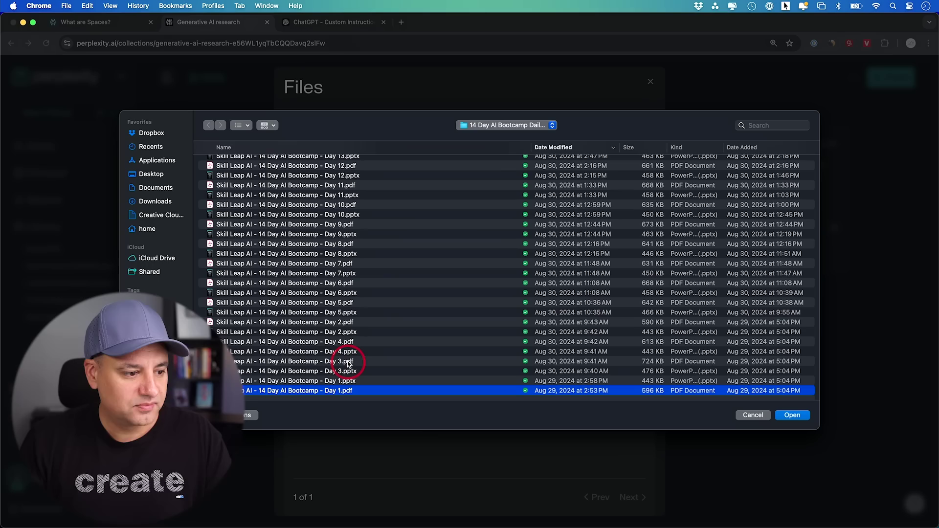
Step: Upload the Skill Leap AI - 14 Day AI Bootcamp PDFs for Days 1, 2, 3, 6, 7 and 9 to the Space
{"action": "left_click", "coordinate": [346, 361], "text": "super"}
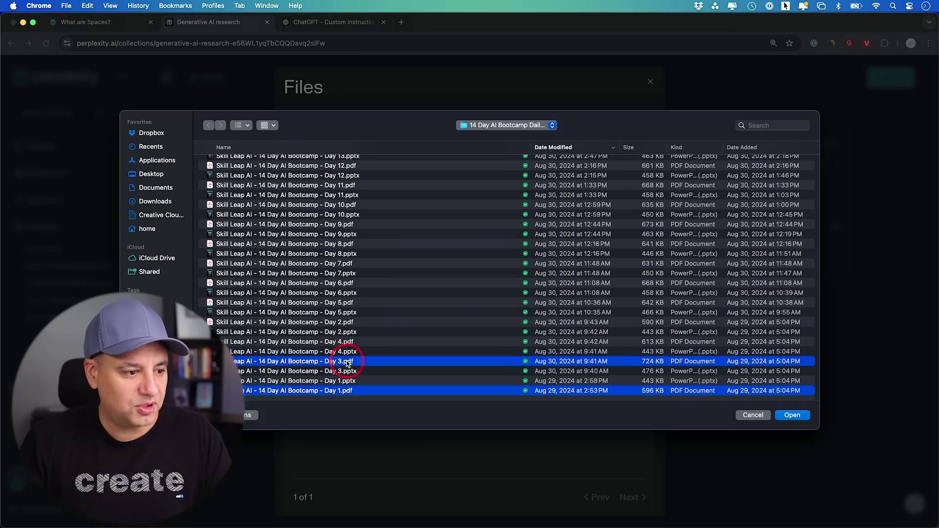
{"action": "left_click", "coordinate": [344, 322], "text": "super"}
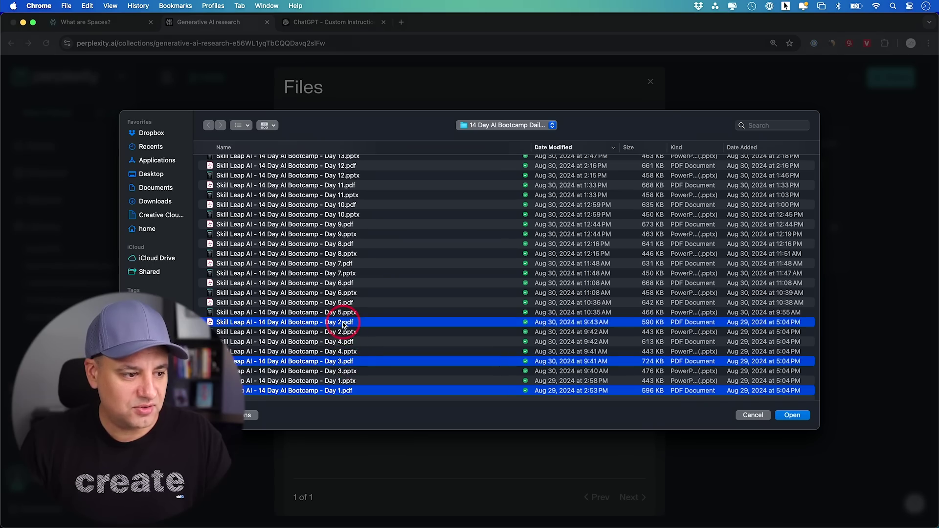
{"action": "left_click", "coordinate": [342, 282], "text": "super"}
{"action": "left_click", "coordinate": [342, 262], "text": "super"}
{"action": "left_click", "coordinate": [340, 224], "text": "super"}
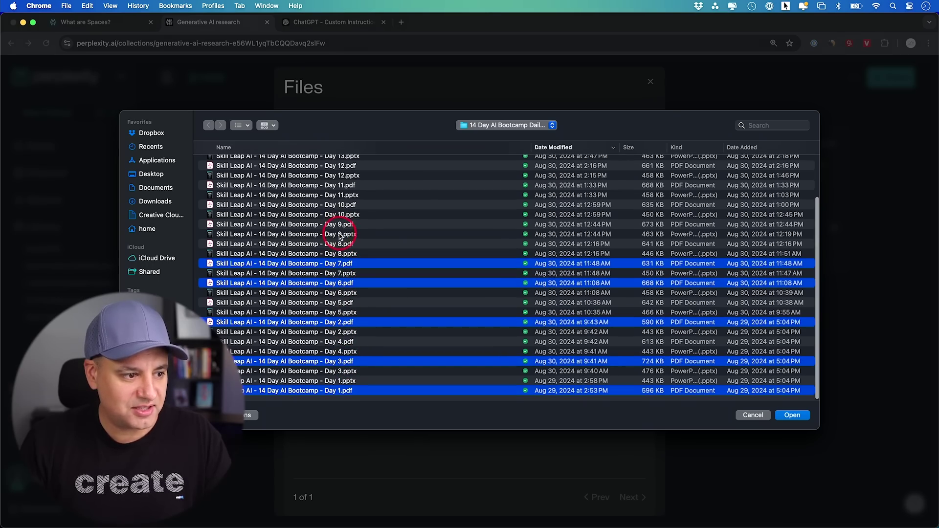
{"action": "key", "text": "Return"}
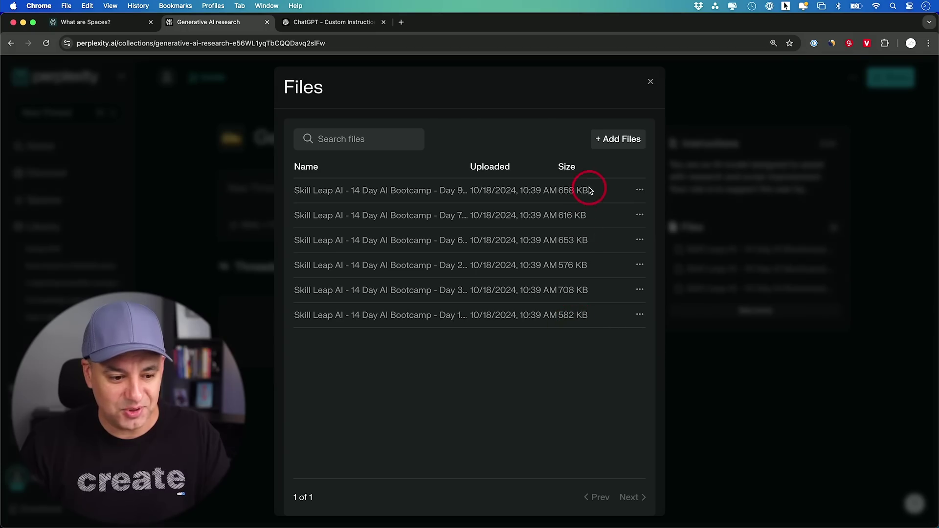
{"action": "left_click", "coordinate": [651, 81]}
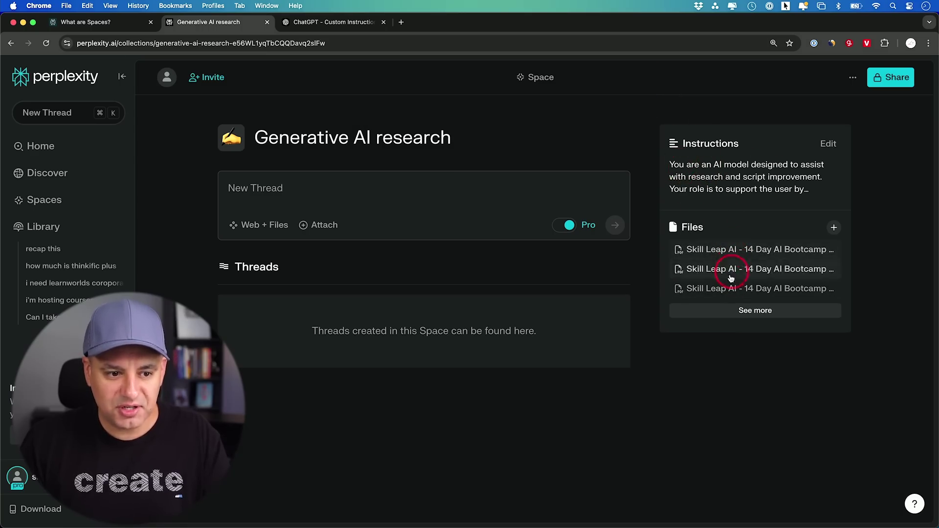
Step: Review the Space's uploaded files, then exclude Web from the new thread's sources, leaving only Files
{"action": "left_click", "coordinate": [835, 228]}
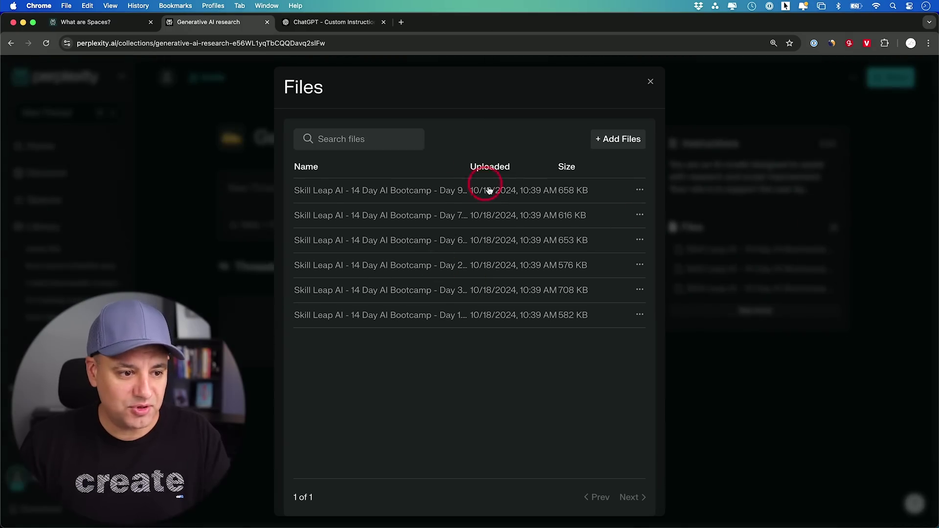
{"action": "left_click", "coordinate": [650, 82]}
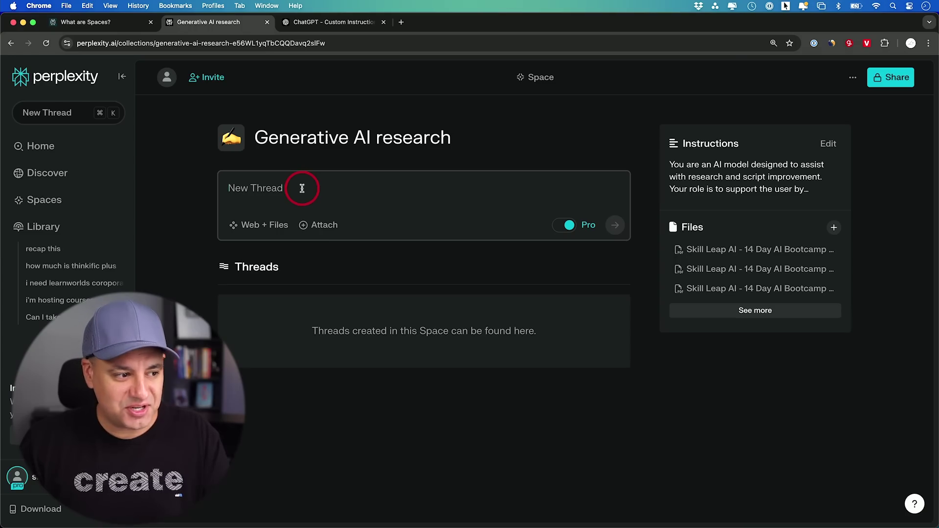
{"action": "left_click", "coordinate": [247, 224]}
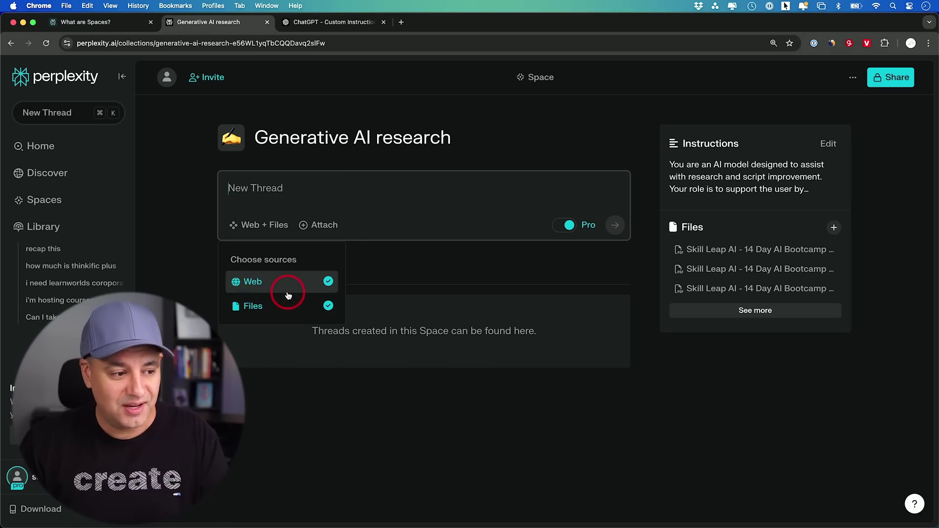
{"action": "left_click", "coordinate": [328, 284]}
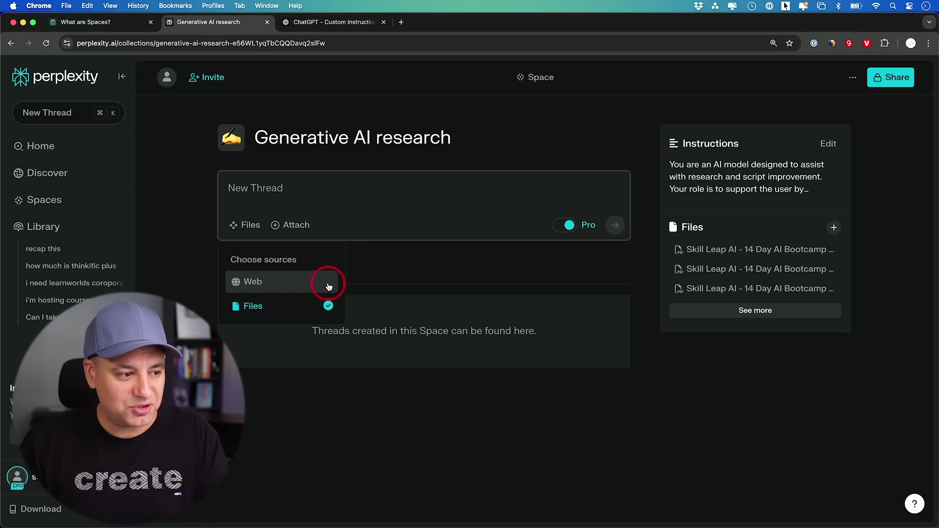
Step: Include Web alongside Files as sources for the new thread and close the source options
{"action": "left_click", "coordinate": [328, 285]}
{"action": "left_click", "coordinate": [328, 285]}
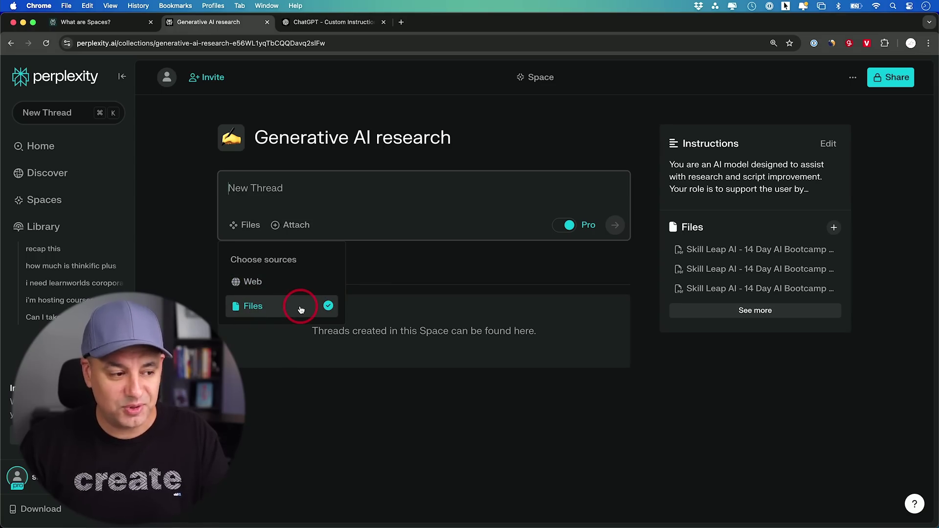
{"action": "left_click", "coordinate": [322, 285]}
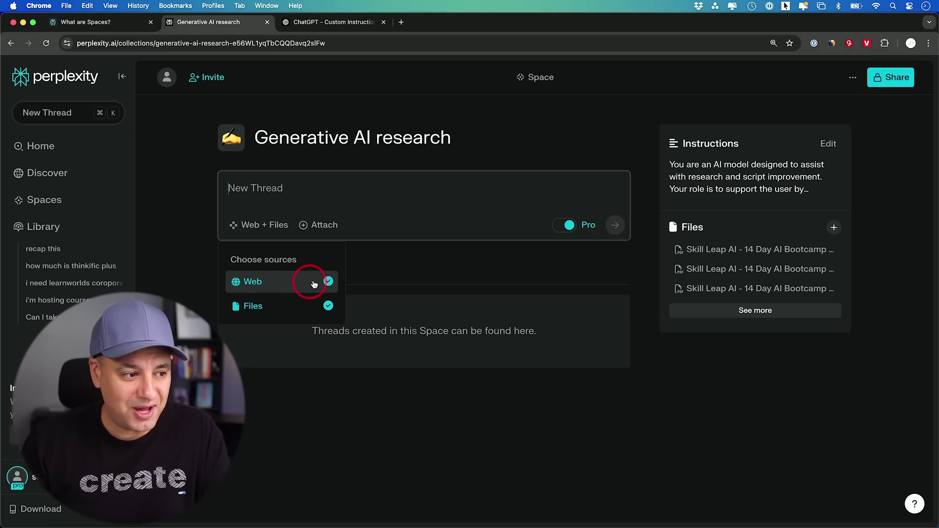
{"action": "left_click", "coordinate": [386, 266]}
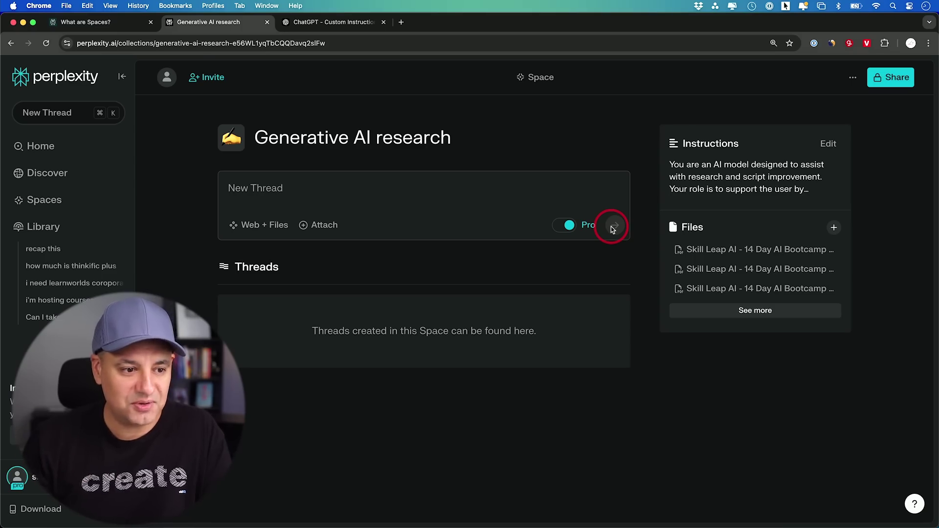
Step: Submit the thread prompt "I'm creating a course on Generative AI. help me improve my existing scripts from available web data"
{"action": "left_click", "coordinate": [350, 193]}
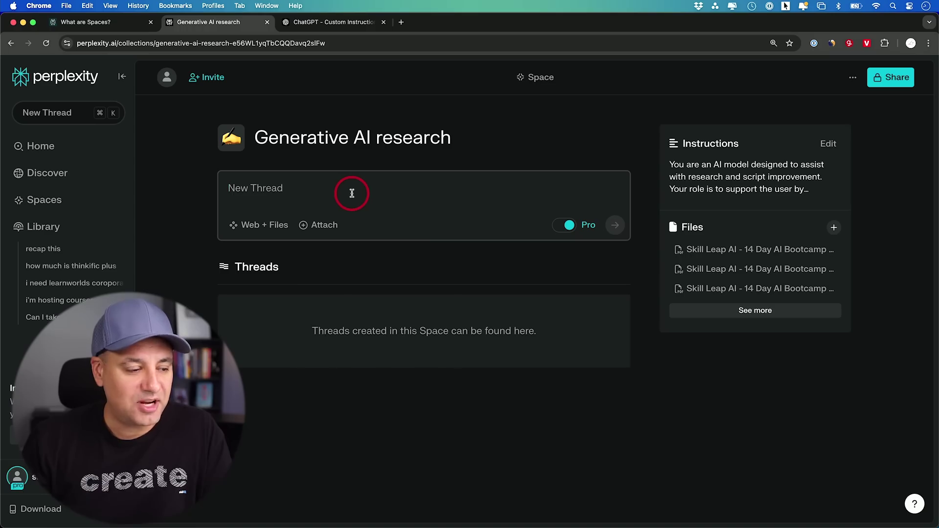
{"action": "type", "text": "I'm creating a course on Generative AI. help me improve my existing scripts from available web data"}
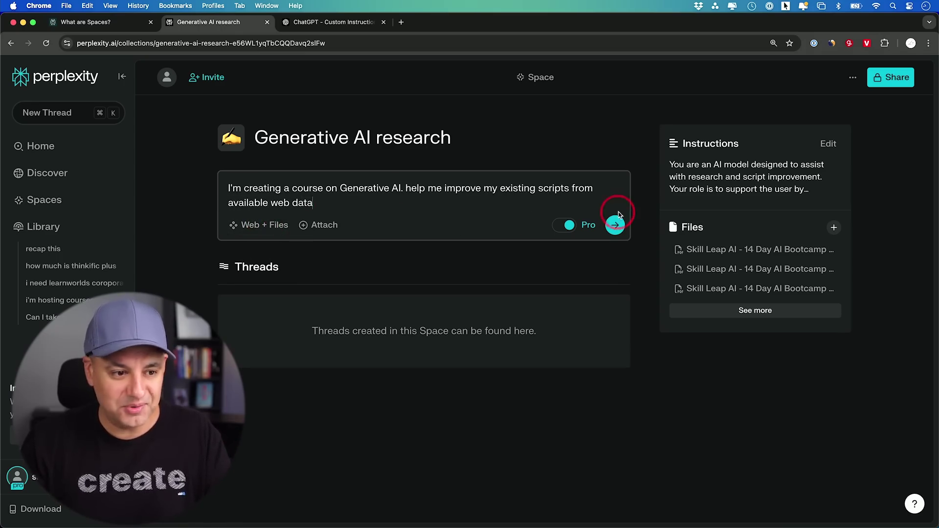
{"action": "left_click", "coordinate": [615, 225]}
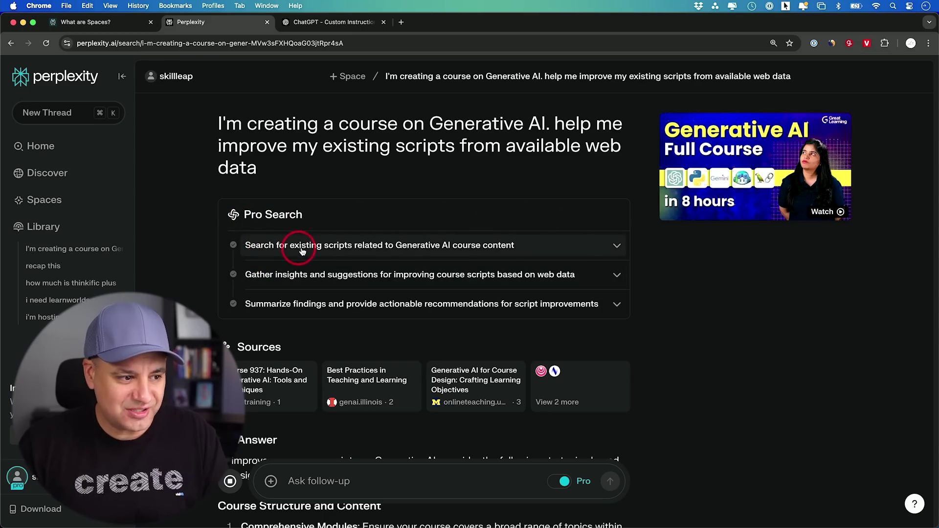
Step: Inspect the searches and sites read under each of the three Pro Search stages, collapsing each one again
{"action": "left_click", "coordinate": [321, 251]}
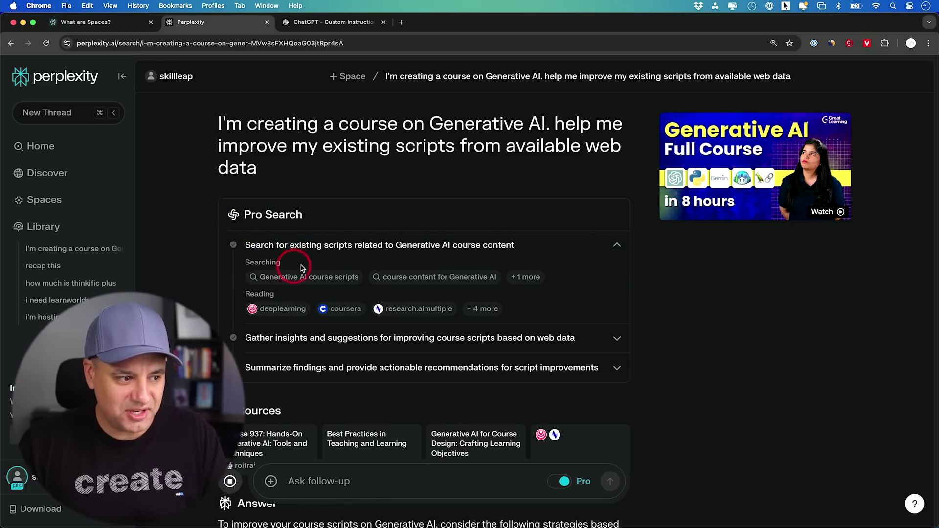
{"action": "mouse_move", "coordinate": [257, 306]}
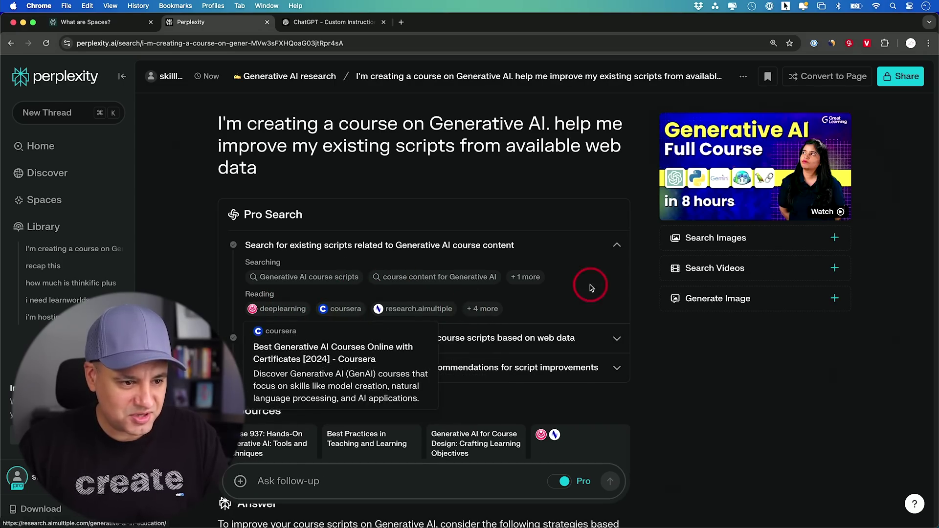
{"action": "left_click", "coordinate": [612, 251]}
{"action": "left_click", "coordinate": [365, 276]}
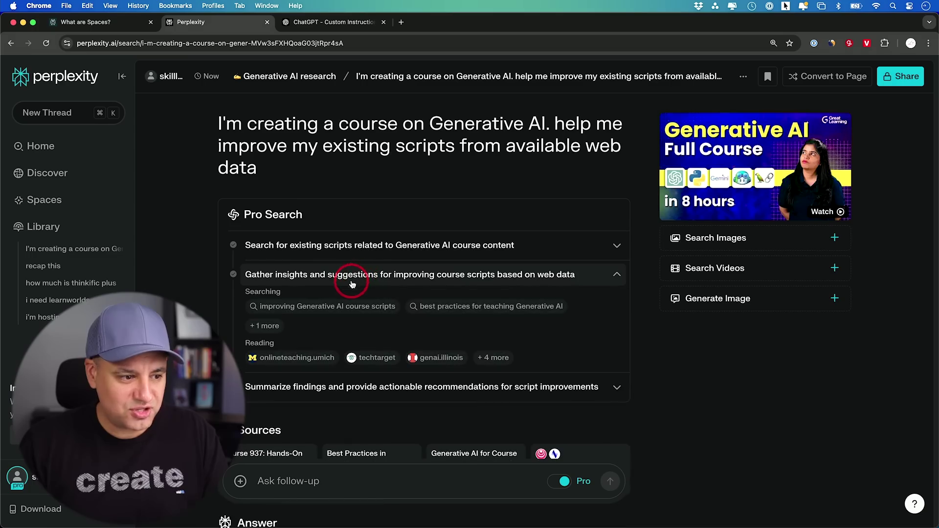
{"action": "left_click", "coordinate": [373, 277]}
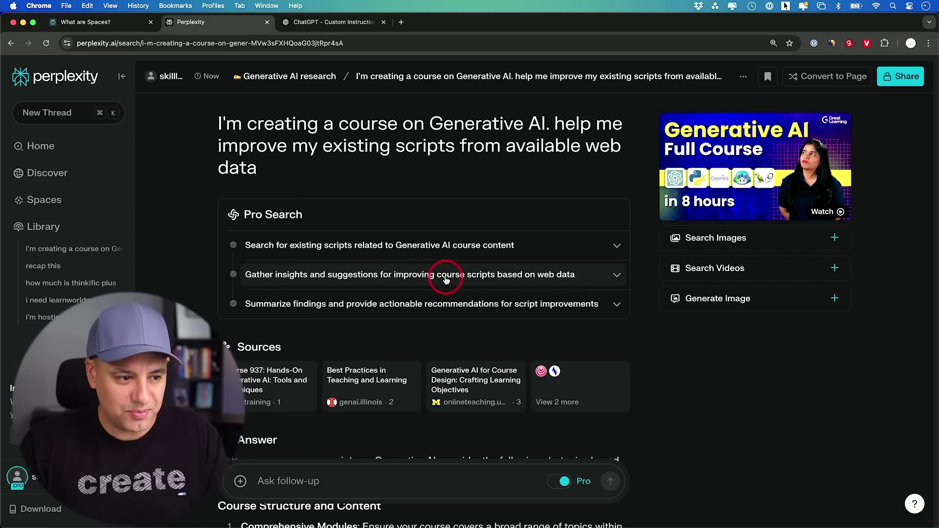
{"action": "left_click", "coordinate": [391, 309]}
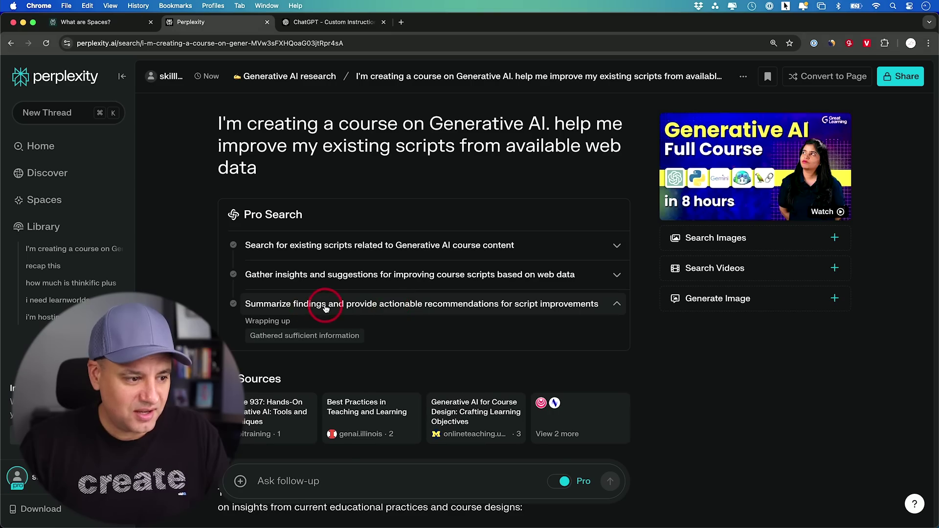
{"action": "left_click", "coordinate": [377, 308]}
Step: Read through the answer on improving the course scripts, checking its sources, the Content Creation citation and the related questions
{"action": "scroll", "coordinate": [381, 307], "scroll_direction": "down", "scroll_amount": 3}
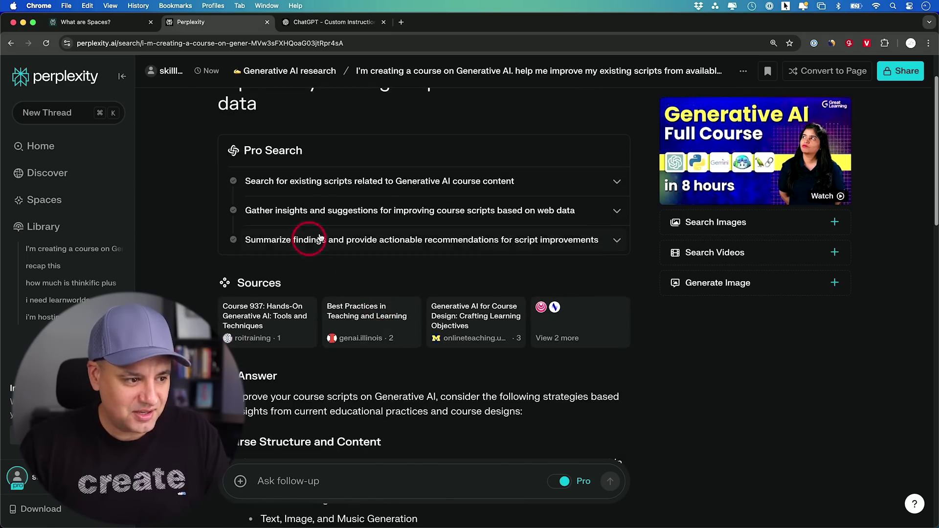
{"action": "scroll", "coordinate": [335, 242], "scroll_direction": "down", "scroll_amount": 2}
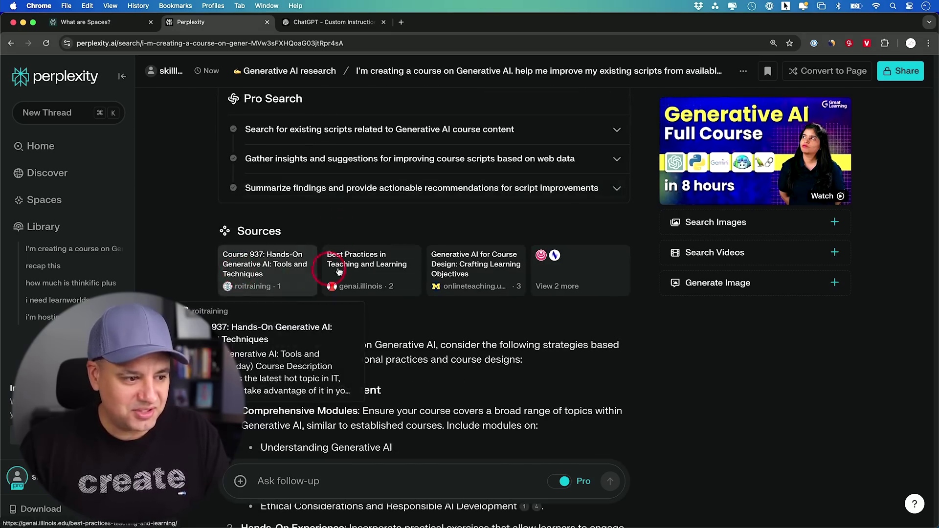
{"action": "scroll", "coordinate": [466, 297], "scroll_direction": "down", "scroll_amount": 2}
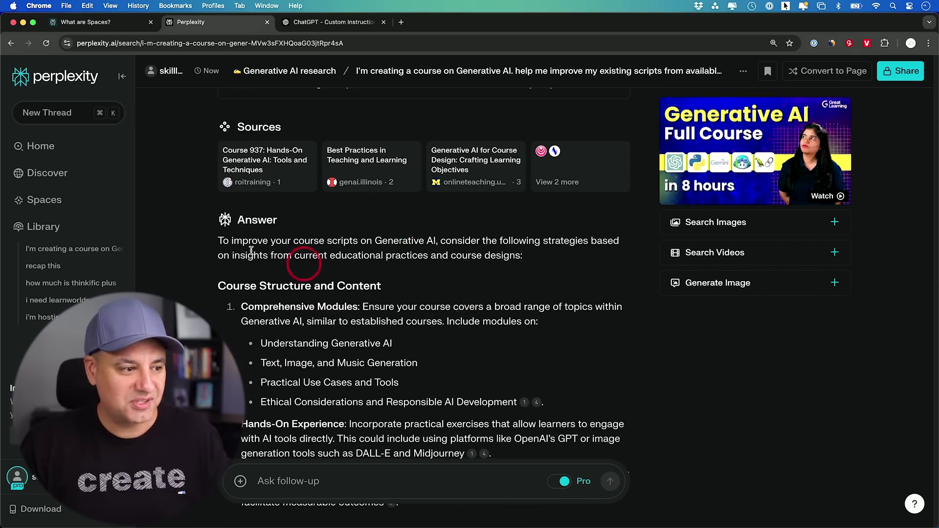
{"action": "scroll", "coordinate": [231, 247], "scroll_direction": "down", "scroll_amount": 2}
{"action": "scroll", "coordinate": [327, 316], "scroll_direction": "down", "scroll_amount": 1}
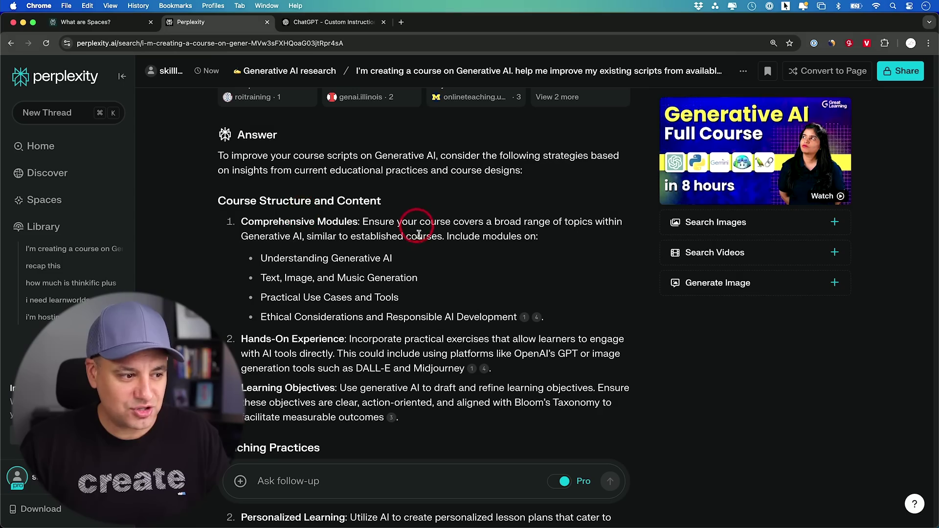
{"action": "scroll", "coordinate": [429, 249], "scroll_direction": "down", "scroll_amount": 1}
{"action": "scroll", "coordinate": [429, 251], "scroll_direction": "down", "scroll_amount": 8}
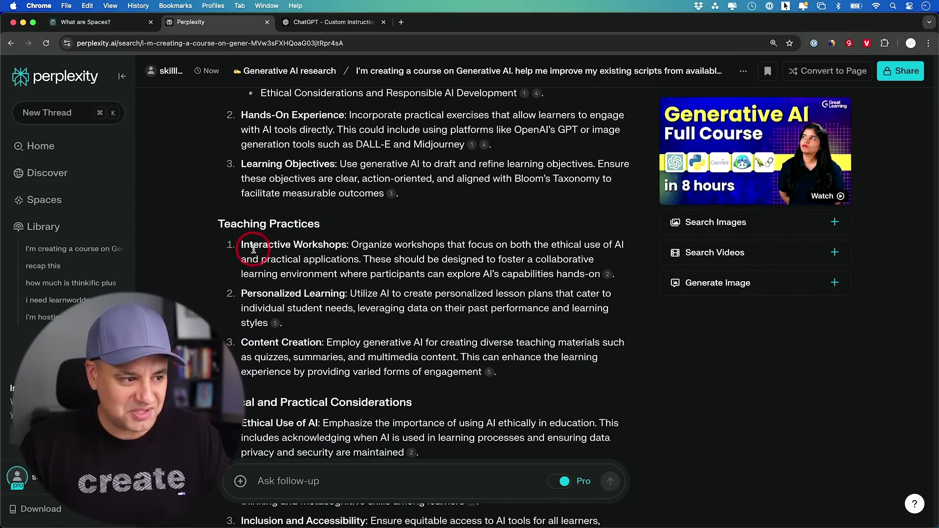
{"action": "scroll", "coordinate": [315, 247], "scroll_direction": "down", "scroll_amount": 3}
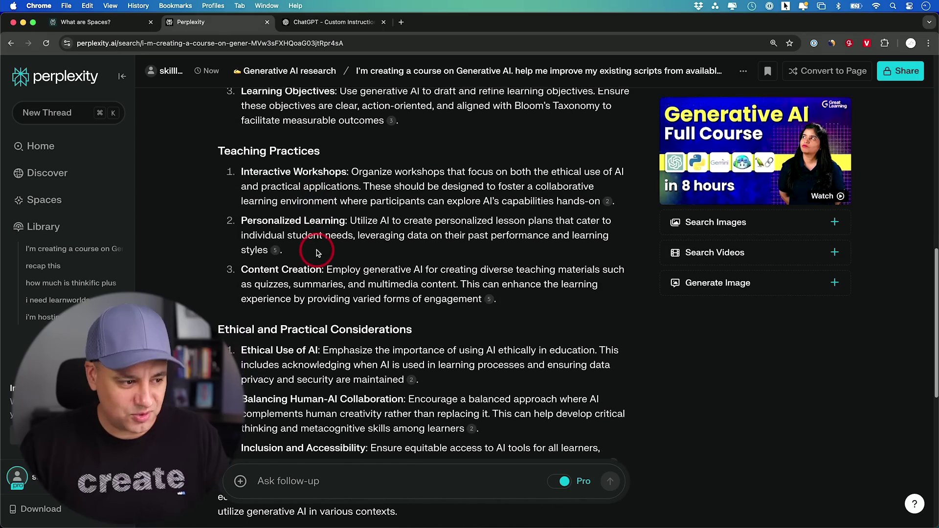
{"action": "scroll", "coordinate": [346, 256], "scroll_direction": "down", "scroll_amount": 4}
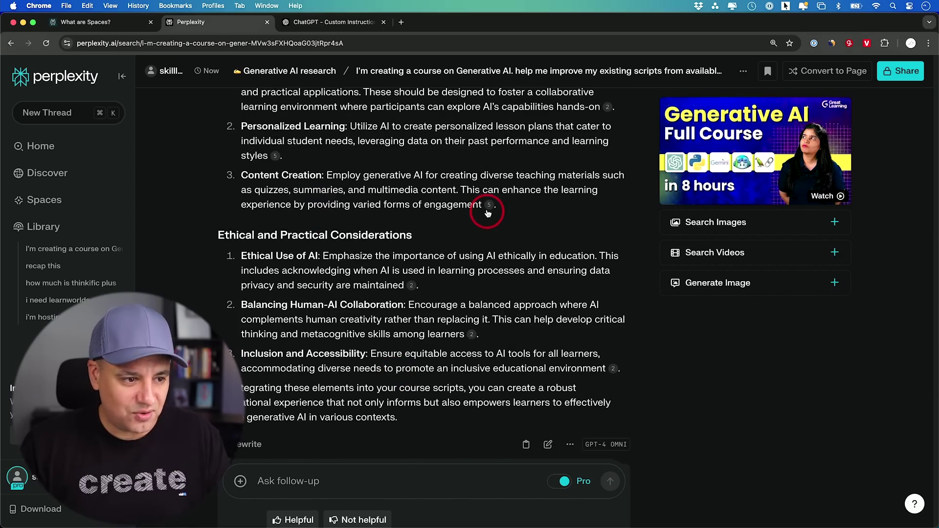
{"action": "mouse_move", "coordinate": [488, 210]}
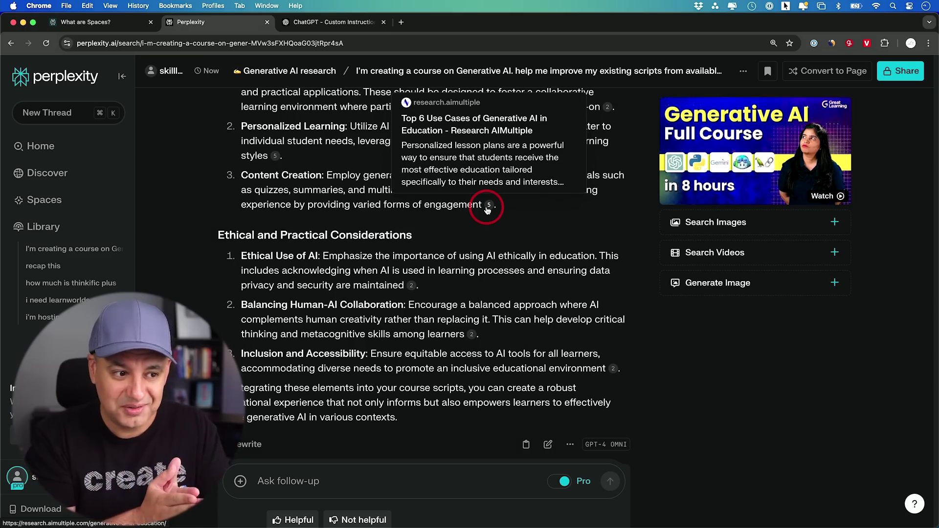
{"action": "scroll", "coordinate": [528, 286], "scroll_direction": "down", "scroll_amount": 2}
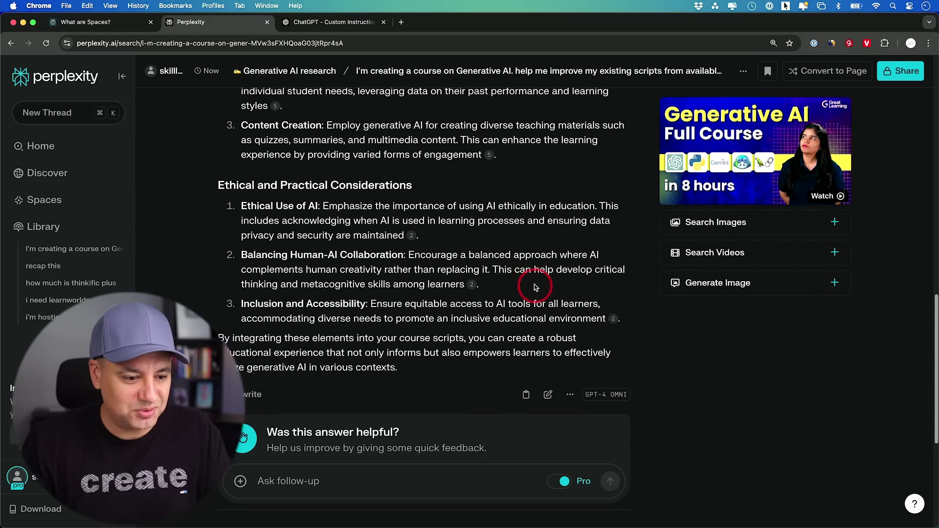
{"action": "scroll", "coordinate": [536, 281], "scroll_direction": "down", "scroll_amount": 2}
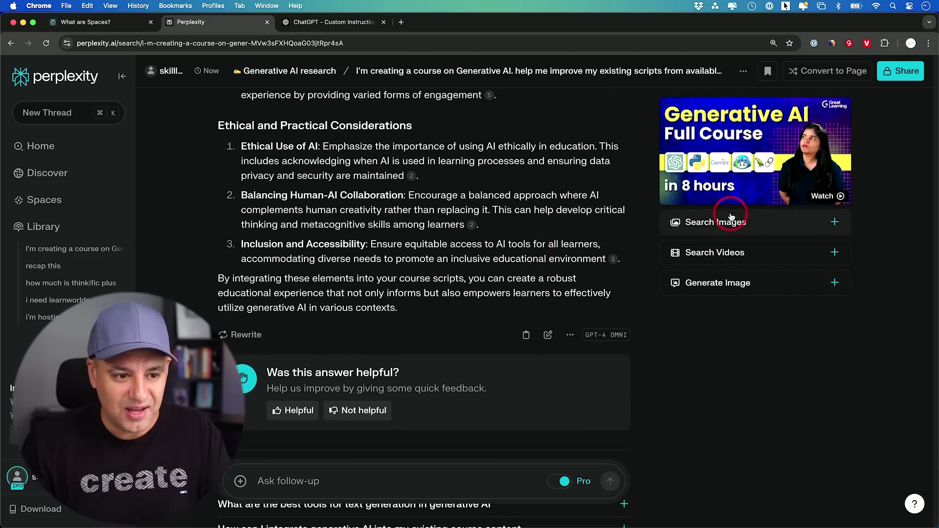
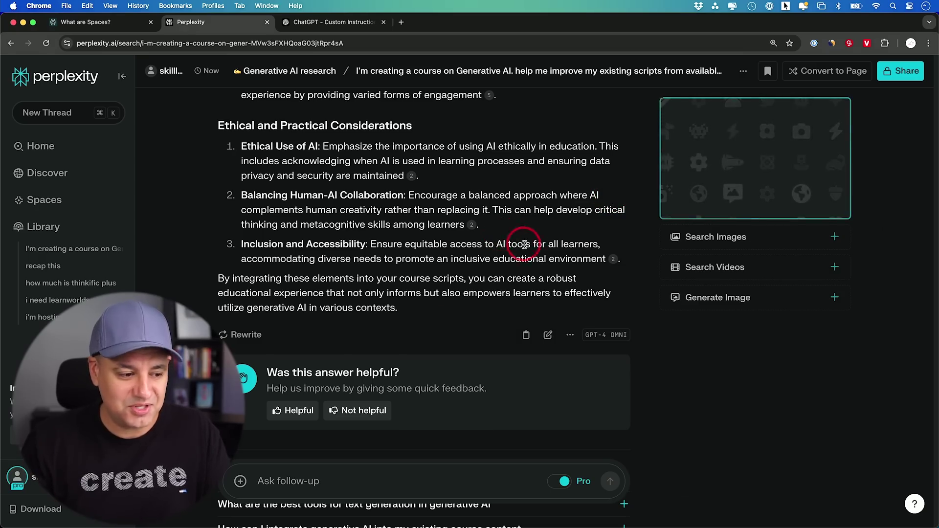
{"action": "scroll", "coordinate": [518, 245], "scroll_direction": "down", "scroll_amount": 4}
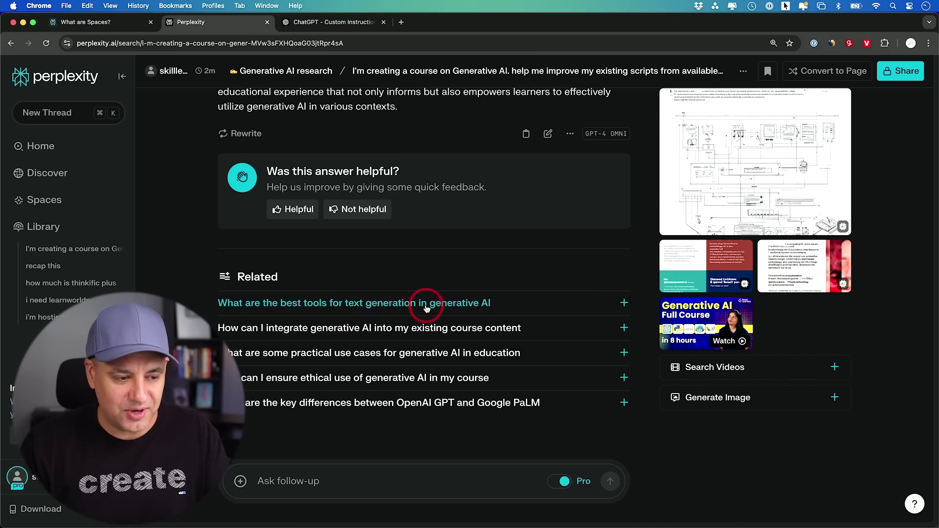
Step: Ask the related question "What are the best tools for text generation in generative AI" in the same thread
{"action": "scroll", "coordinate": [426, 308], "scroll_direction": "up", "scroll_amount": 2}
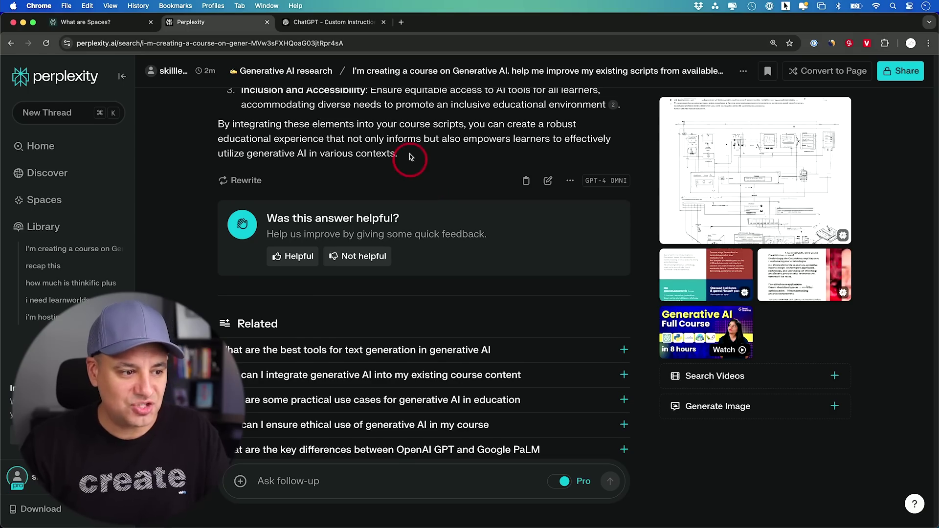
{"action": "scroll", "coordinate": [411, 161], "scroll_direction": "down", "scroll_amount": 2}
{"action": "left_click", "coordinate": [420, 302]}
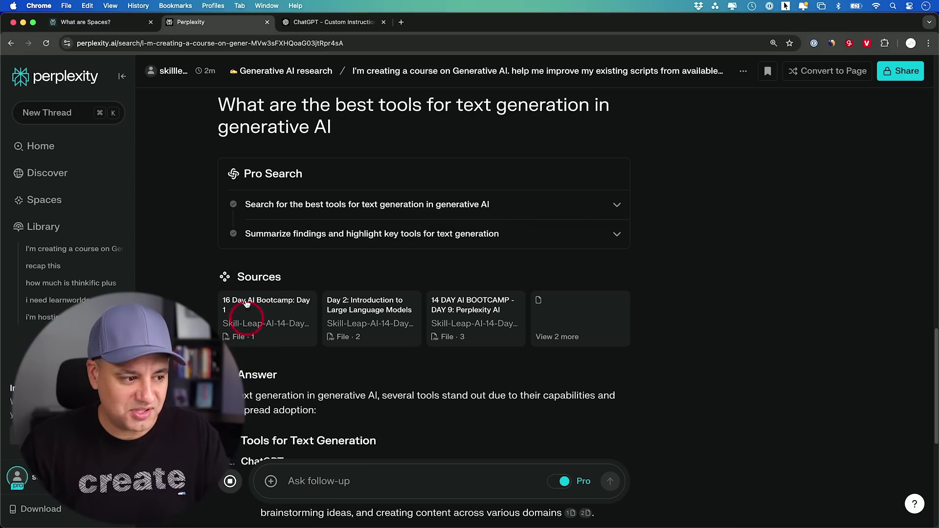
Step: Review the full source list for the text generation tools answer, close it and read the answer
{"action": "mouse_move", "coordinate": [240, 303]}
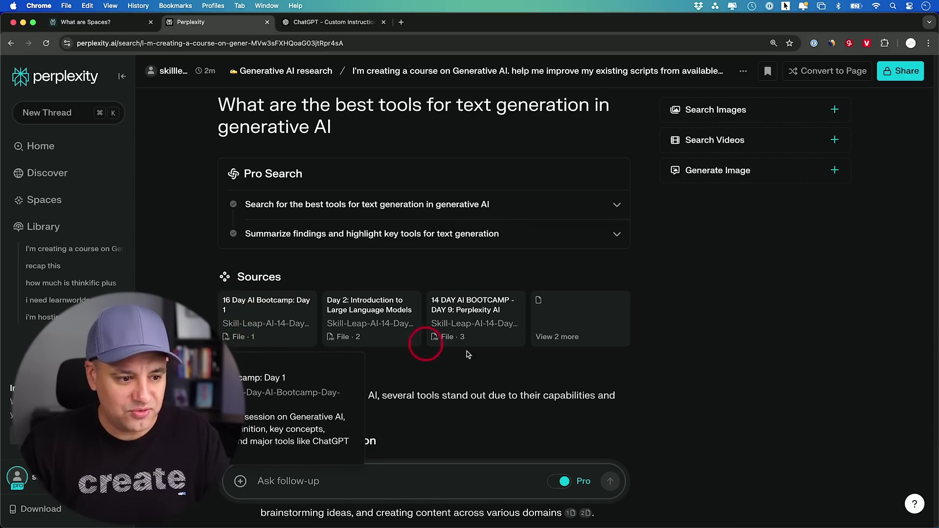
{"action": "left_click", "coordinate": [574, 317]}
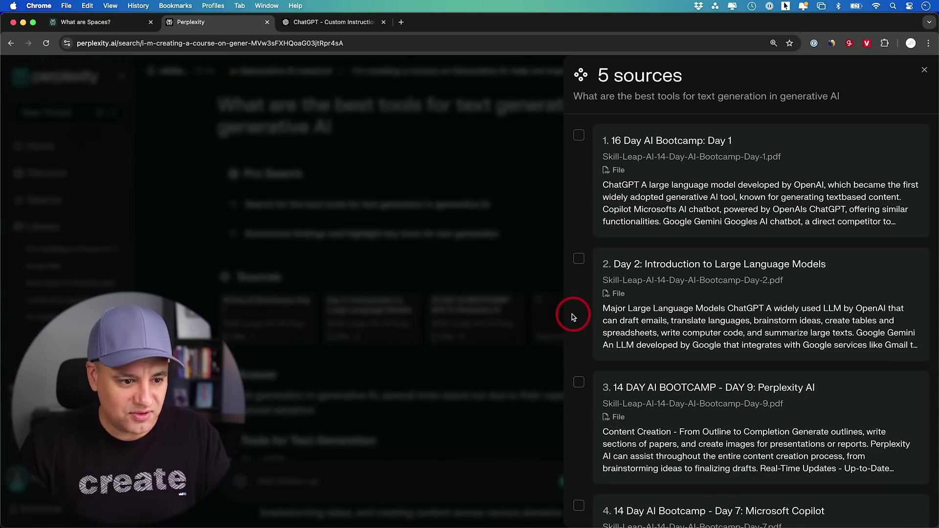
{"action": "scroll", "coordinate": [621, 319], "scroll_direction": "down", "scroll_amount": 3}
{"action": "scroll", "coordinate": [621, 319], "scroll_direction": "down", "scroll_amount": 3}
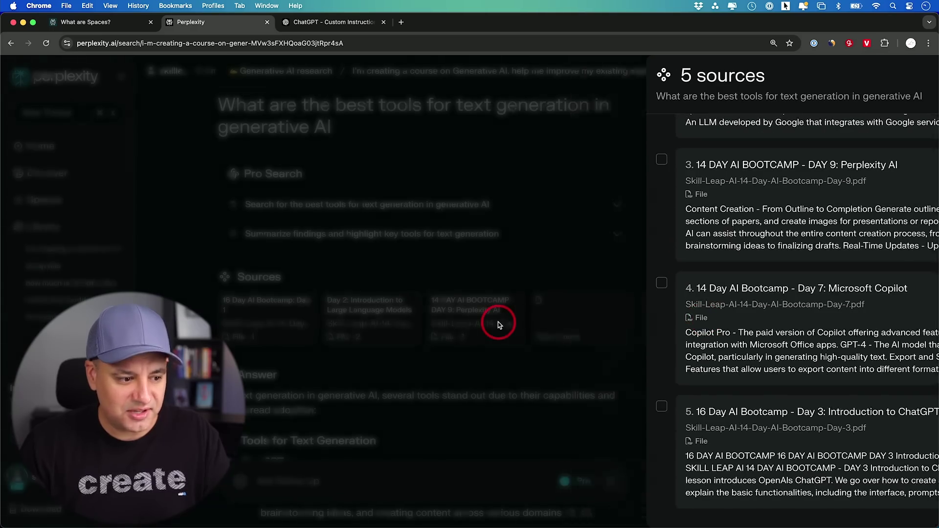
{"action": "left_click", "coordinate": [497, 322]}
{"action": "scroll", "coordinate": [521, 331], "scroll_direction": "down", "scroll_amount": 3}
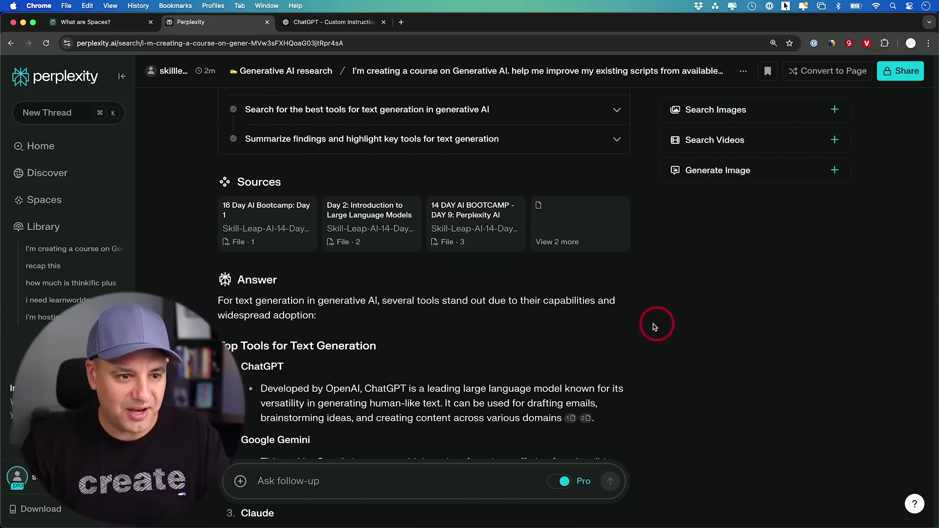
{"action": "scroll", "coordinate": [638, 325], "scroll_direction": "down", "scroll_amount": 6}
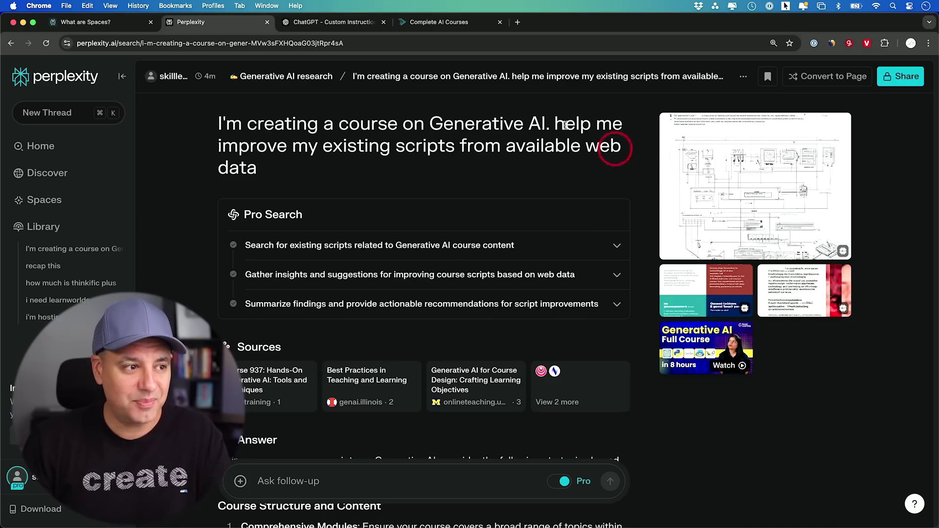
Step: Switch to the Skill Leap AI site, browse its Complete AI Courses catalog and open the Assessment page
{"action": "left_click", "coordinate": [430, 26]}
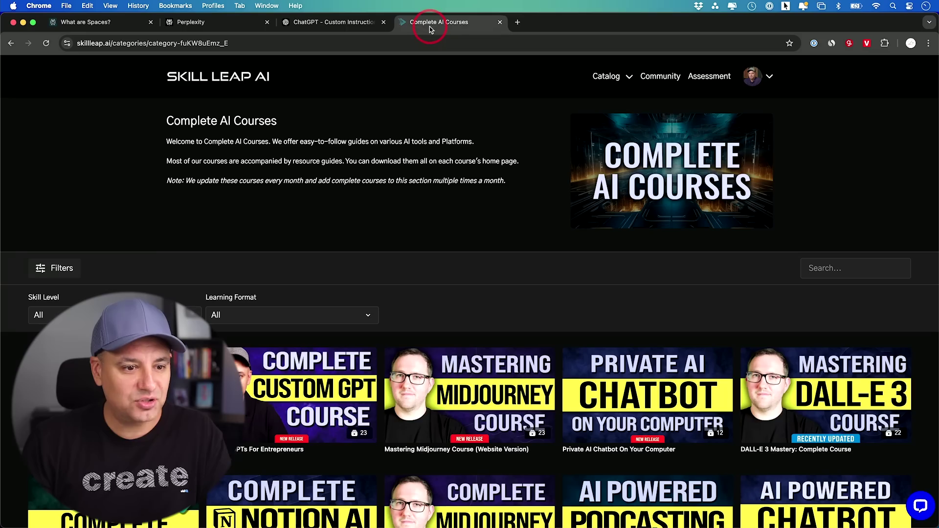
{"action": "scroll", "coordinate": [935, 283], "scroll_direction": "down", "scroll_amount": 2}
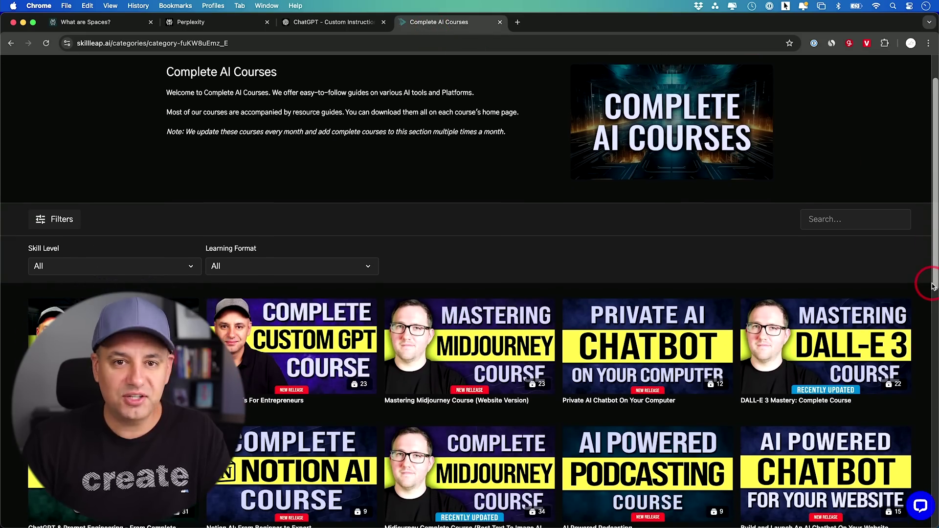
{"action": "scroll", "coordinate": [933, 286], "scroll_direction": "down", "scroll_amount": 1}
{"action": "scroll", "coordinate": [932, 286], "scroll_direction": "down", "scroll_amount": 5}
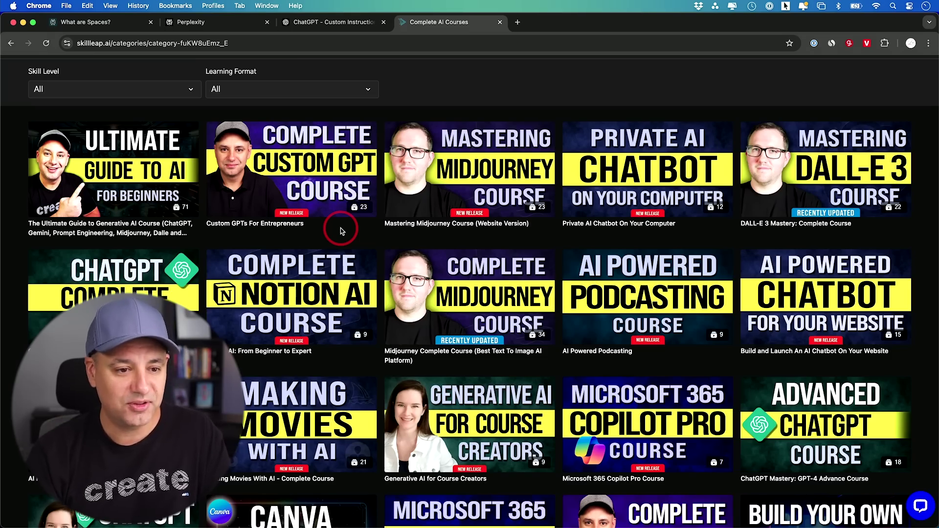
{"action": "scroll", "coordinate": [340, 228], "scroll_direction": "up", "scroll_amount": 5}
{"action": "left_click", "coordinate": [713, 77]}
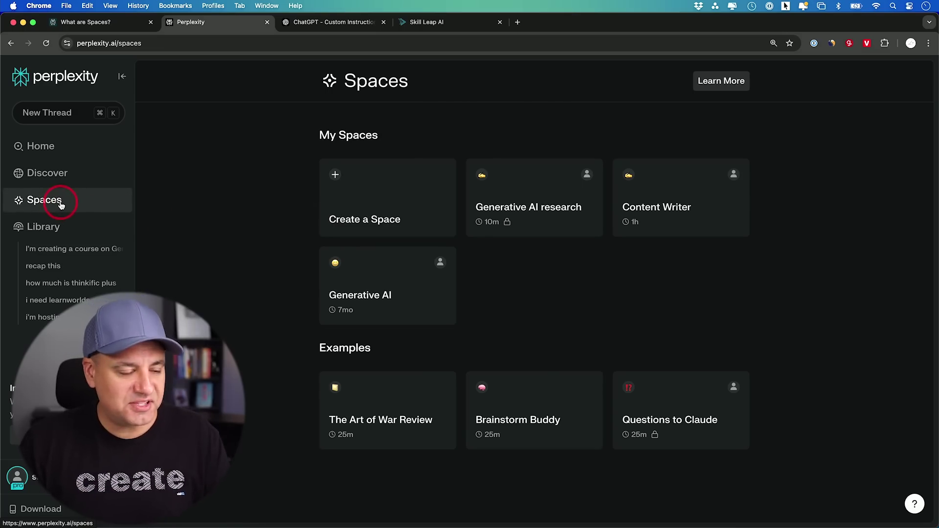
Step: Open the Generative AI research Space from My Spaces in Perplexity
{"action": "left_click", "coordinate": [589, 178]}
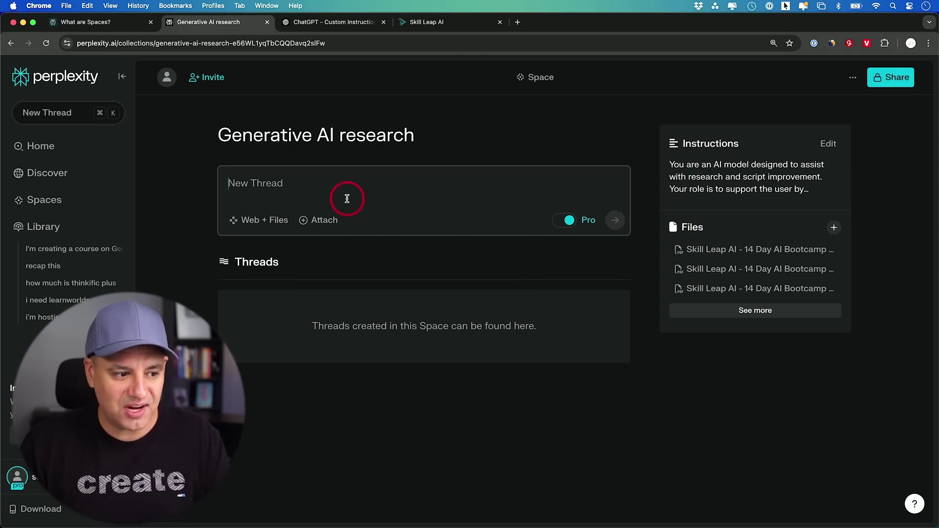
Step: Make the Generative AI research Space shareable by link and check its contributor invitation form
{"action": "left_click", "coordinate": [888, 81]}
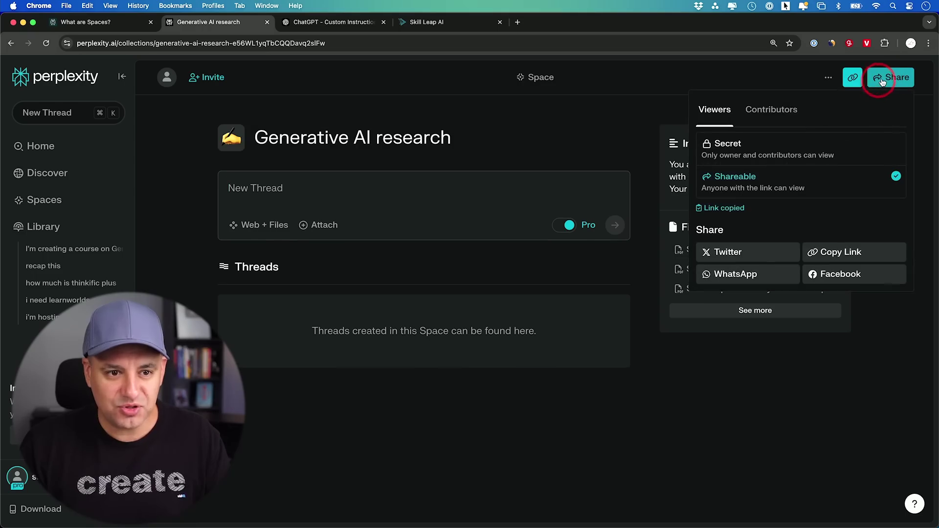
{"action": "left_click", "coordinate": [770, 109]}
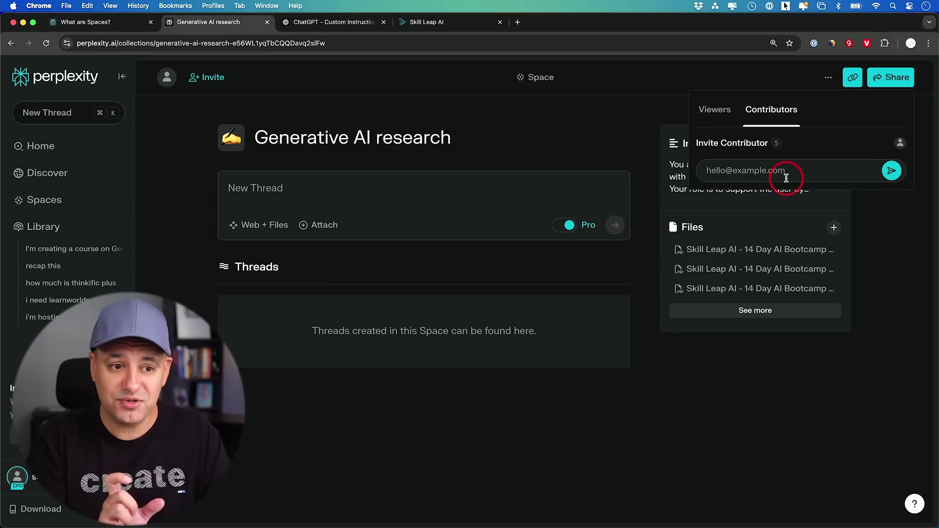
{"action": "left_click", "coordinate": [636, 145]}
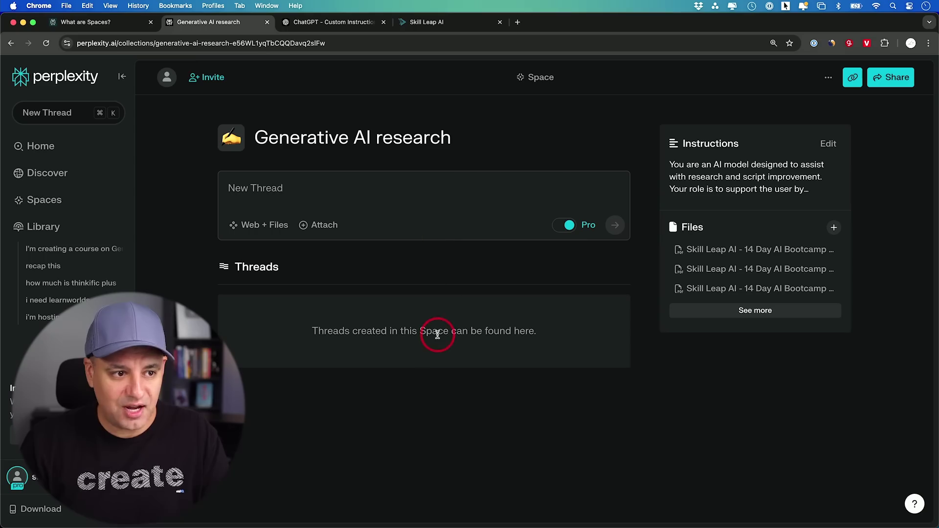
Step: Compare the Space's viewer access levels with its contributor invitation option and close the sharing settings
{"action": "left_click", "coordinate": [850, 83]}
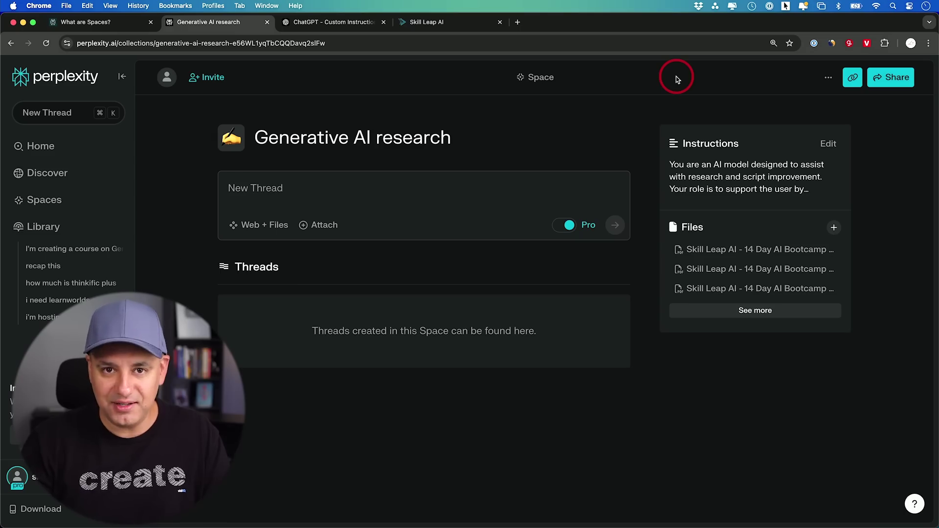
{"action": "left_click", "coordinate": [896, 82]}
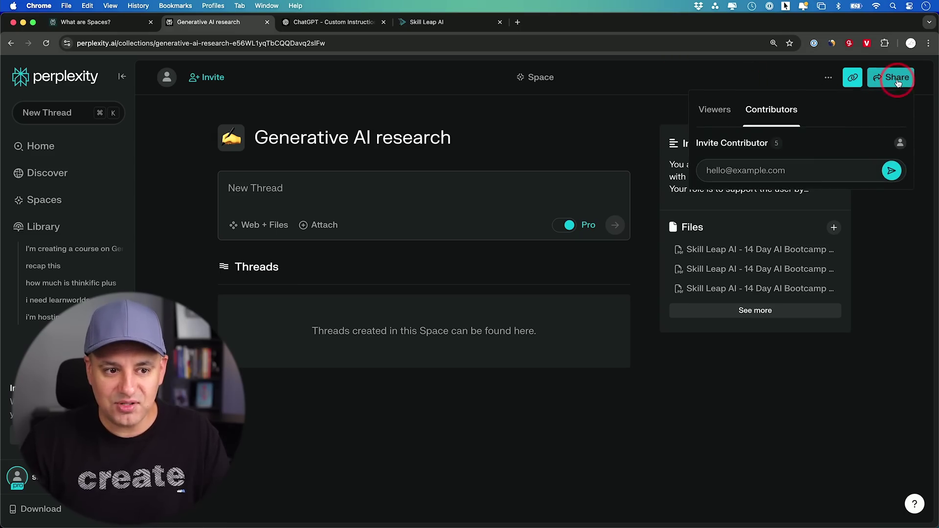
{"action": "left_click", "coordinate": [720, 111]}
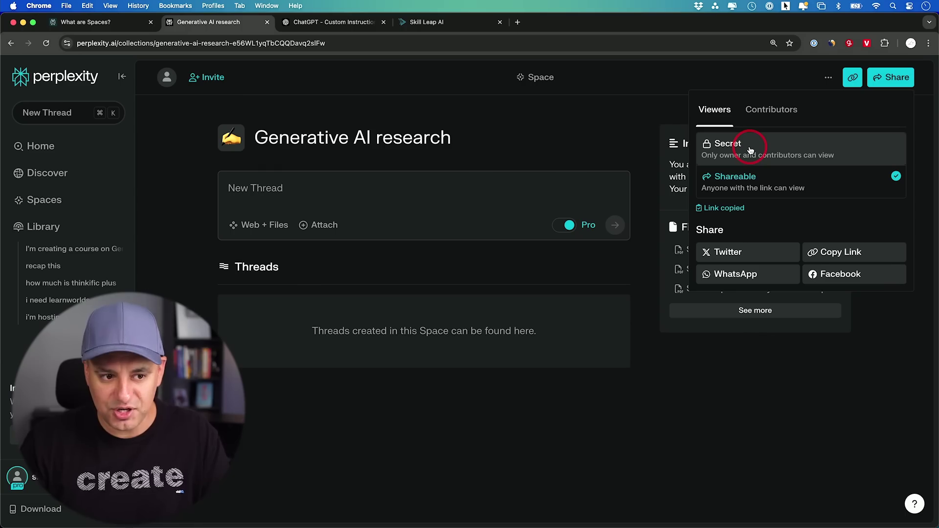
{"action": "left_click", "coordinate": [769, 112]}
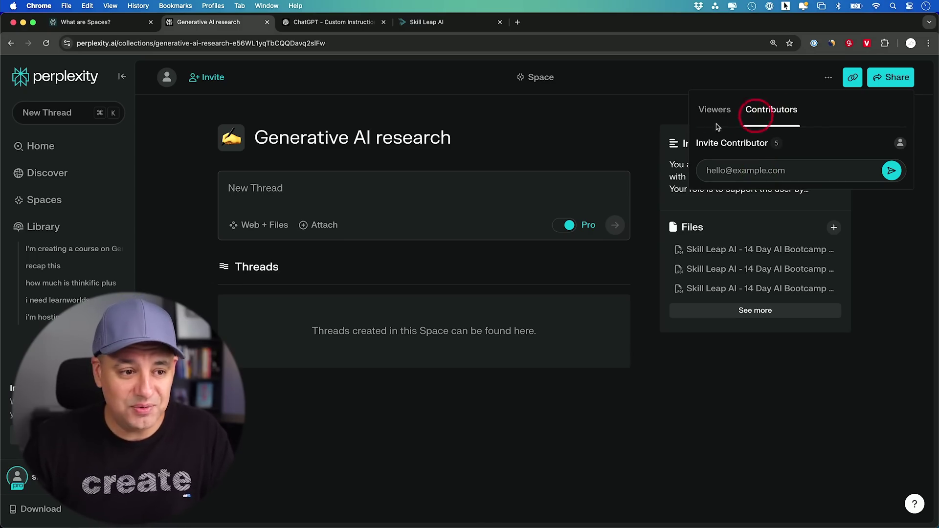
{"action": "left_click", "coordinate": [650, 141]}
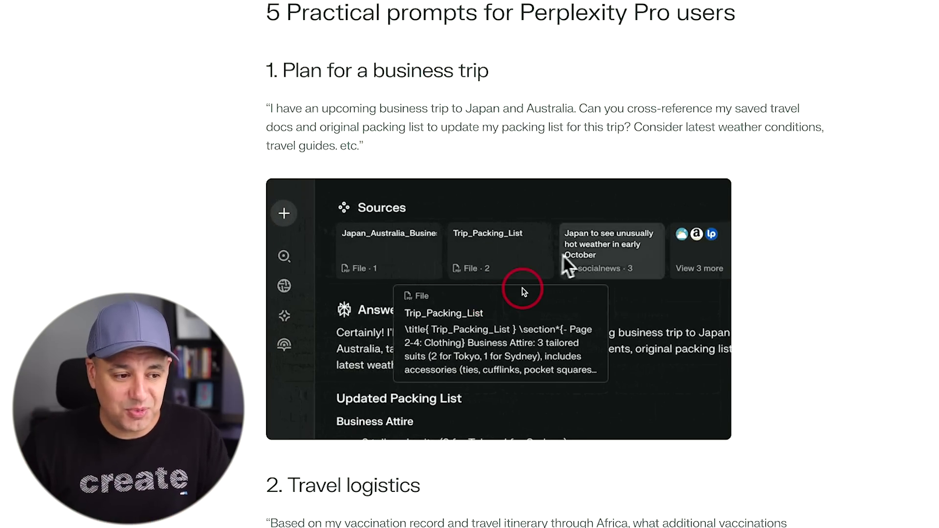
Step: Read the example prompts for Perplexity Pro users, from travel logistics and home renovation to lecture summaries and confusing topics
{"action": "scroll", "coordinate": [818, 346], "scroll_direction": "down", "scroll_amount": 8}
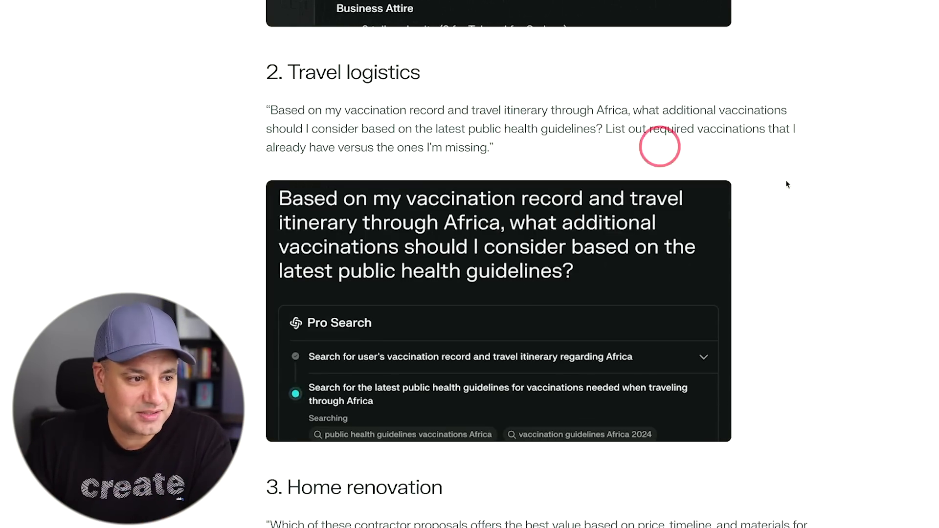
{"action": "scroll", "coordinate": [792, 237], "scroll_direction": "down", "scroll_amount": 6}
{"action": "scroll", "coordinate": [792, 236], "scroll_direction": "down", "scroll_amount": 3}
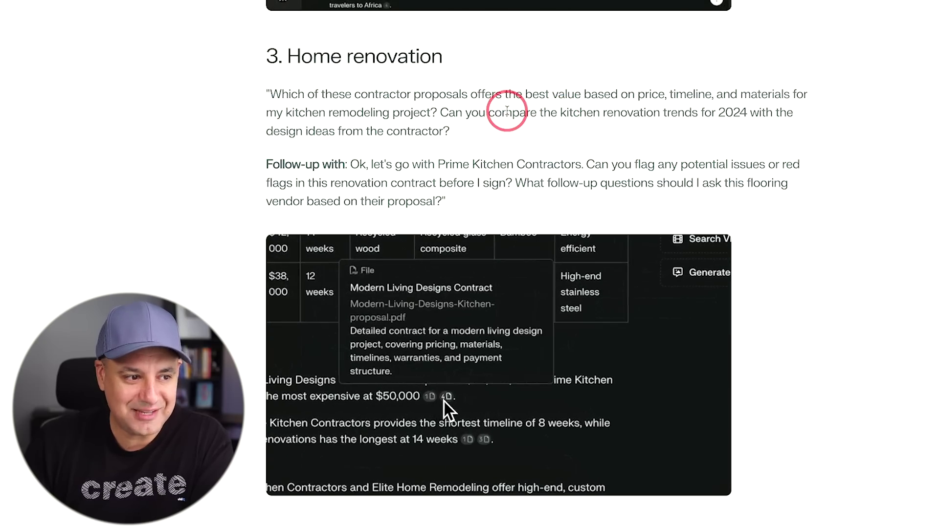
{"action": "scroll", "coordinate": [465, 108], "scroll_direction": "down", "scroll_amount": 1}
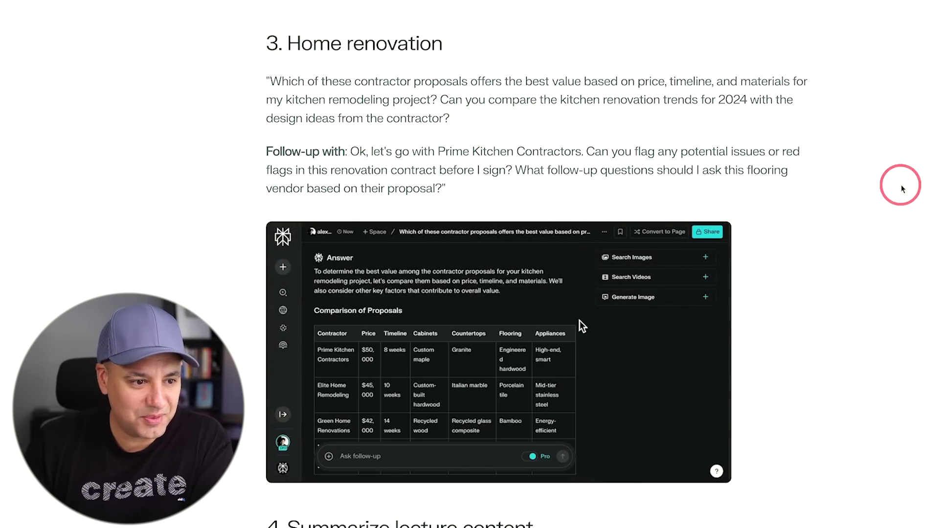
{"action": "scroll", "coordinate": [719, 142], "scroll_direction": "down", "scroll_amount": 10}
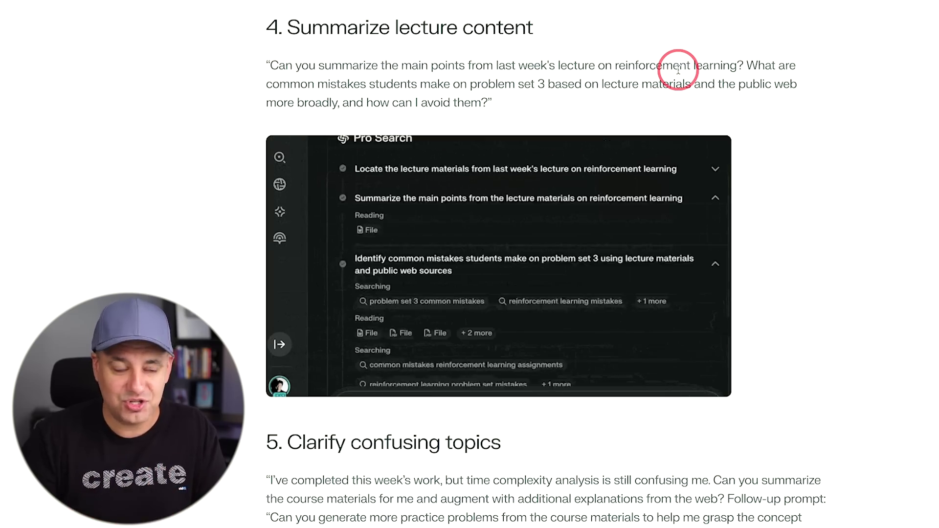
{"action": "scroll", "coordinate": [678, 69], "scroll_direction": "down", "scroll_amount": 7}
{"action": "scroll", "coordinate": [841, 192], "scroll_direction": "down", "scroll_amount": 1}
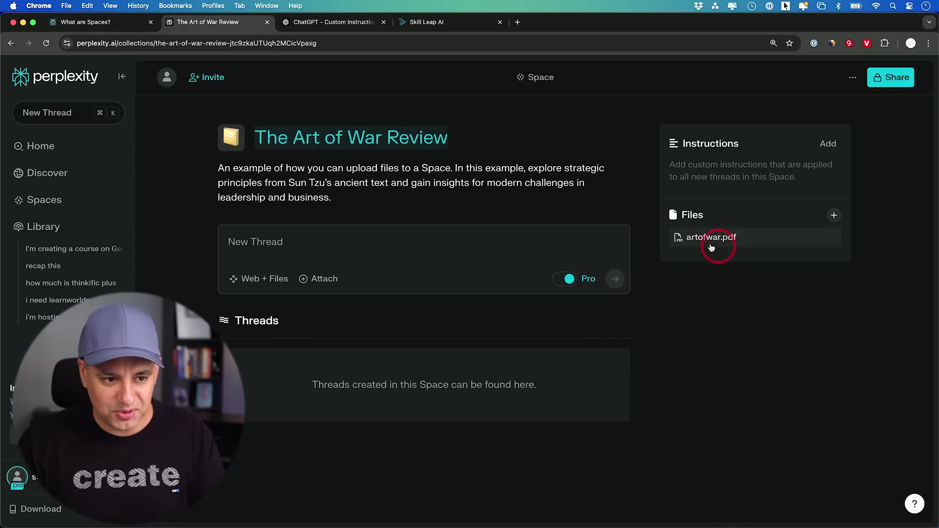
Step: View the artofwar.pdf file attached to The Art of War Review Space and close it again
{"action": "left_click", "coordinate": [725, 240]}
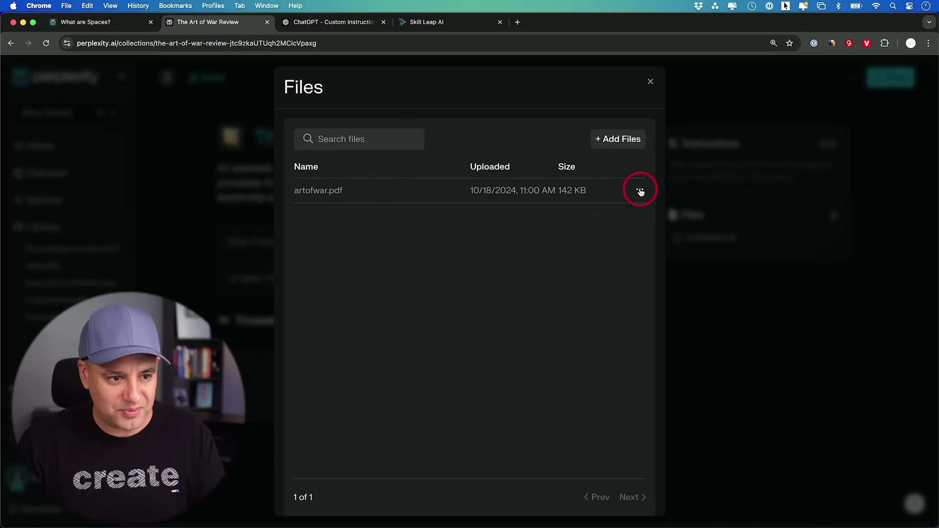
{"action": "left_click", "coordinate": [612, 215]}
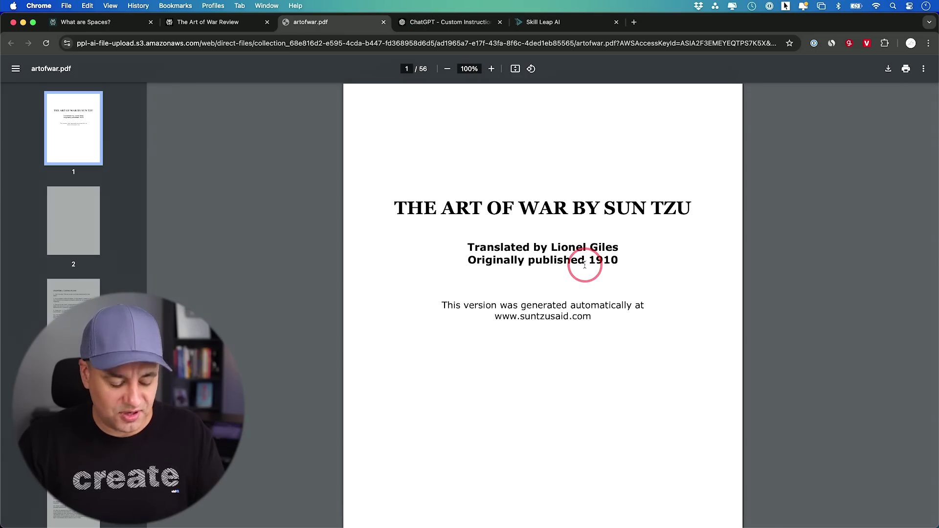
{"action": "key", "text": "super+w"}
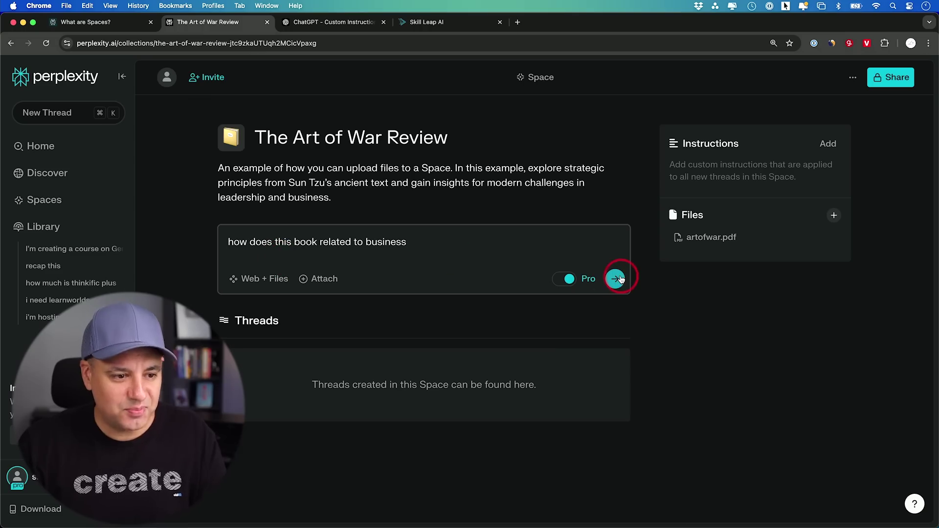
Step: Submit the question "how does this book related to business" with web and file sources, and review its web search step and answer
{"action": "left_click", "coordinate": [270, 285]}
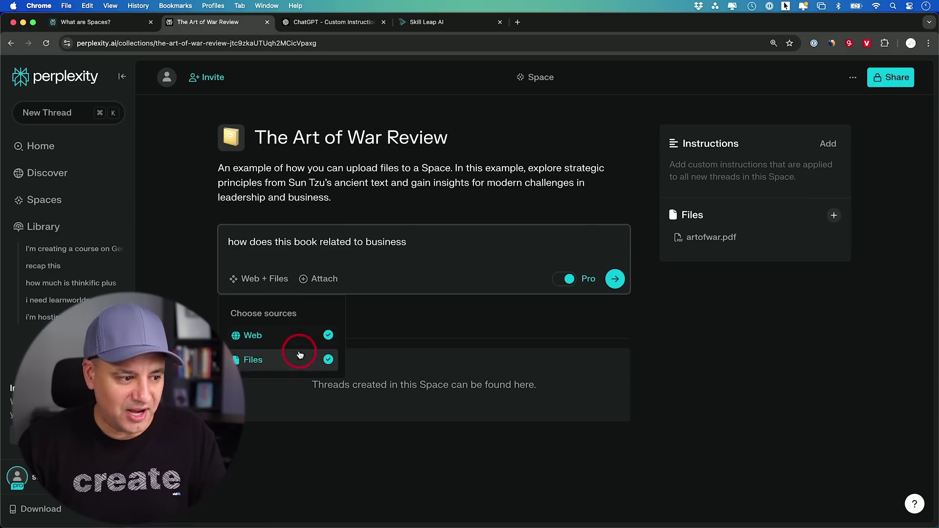
{"action": "left_click", "coordinate": [410, 282]}
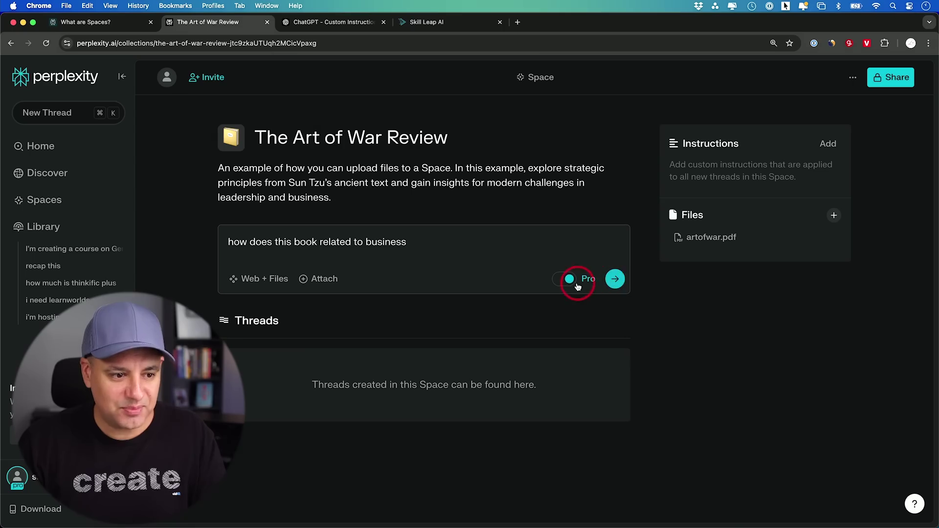
{"action": "left_click", "coordinate": [615, 281]}
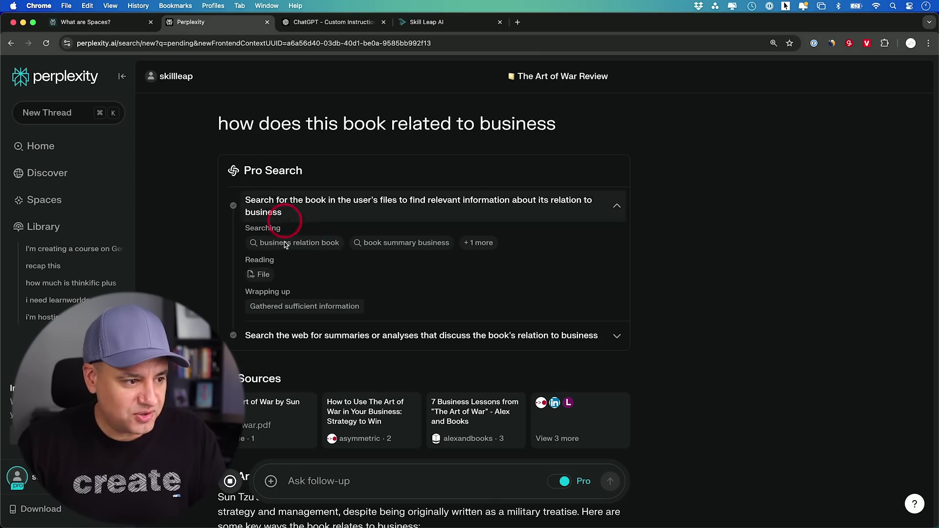
{"action": "left_click", "coordinate": [335, 335]}
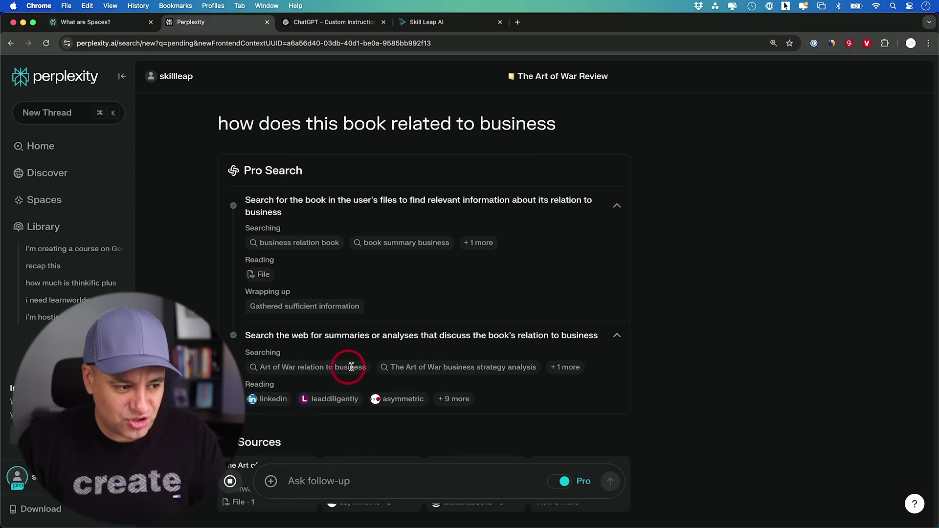
{"action": "scroll", "coordinate": [284, 407], "scroll_direction": "down", "scroll_amount": 10}
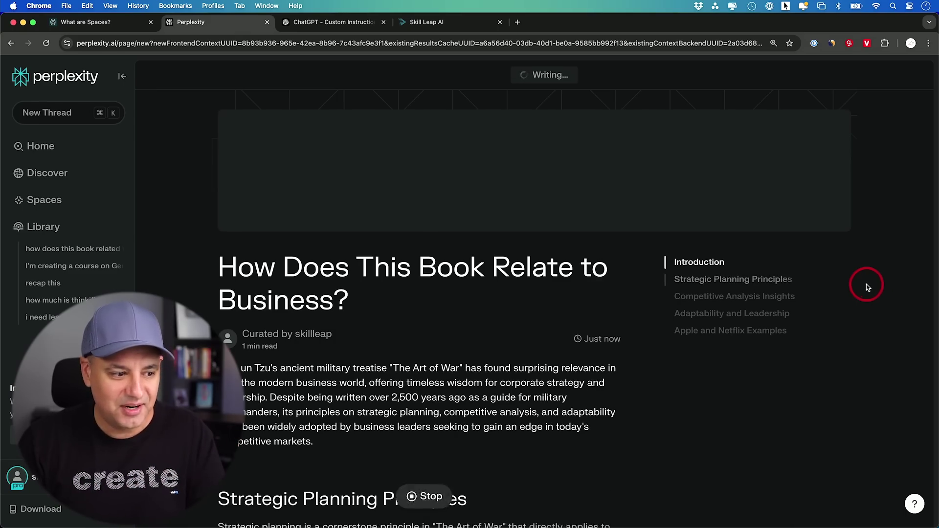
Step: Read through the generated page "How Does This Book Relate to Business?" down to its Apple and Netflix Examples section
{"action": "scroll", "coordinate": [198, 281], "scroll_direction": "down", "scroll_amount": 2}
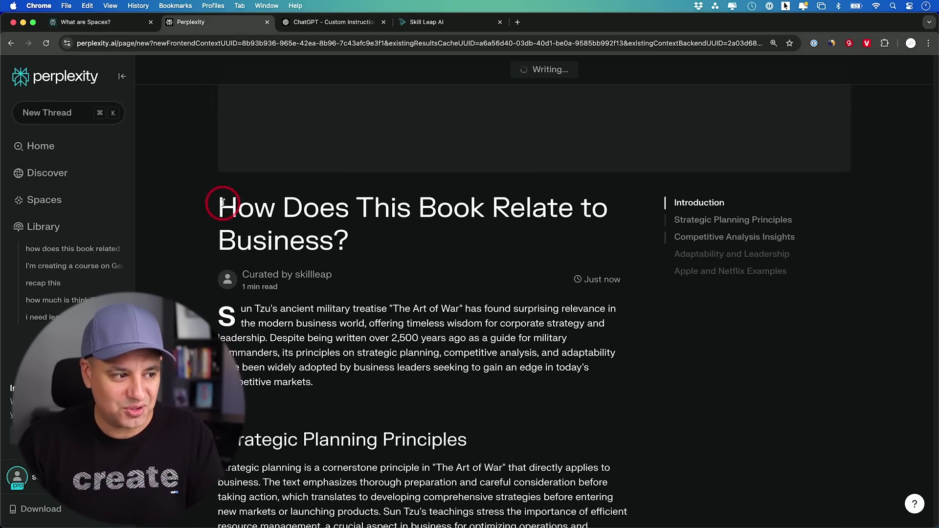
{"action": "left_click_drag", "start_coordinate": [221, 202], "coordinate": [409, 239]}
{"action": "scroll", "coordinate": [381, 216], "scroll_direction": "down", "scroll_amount": 2}
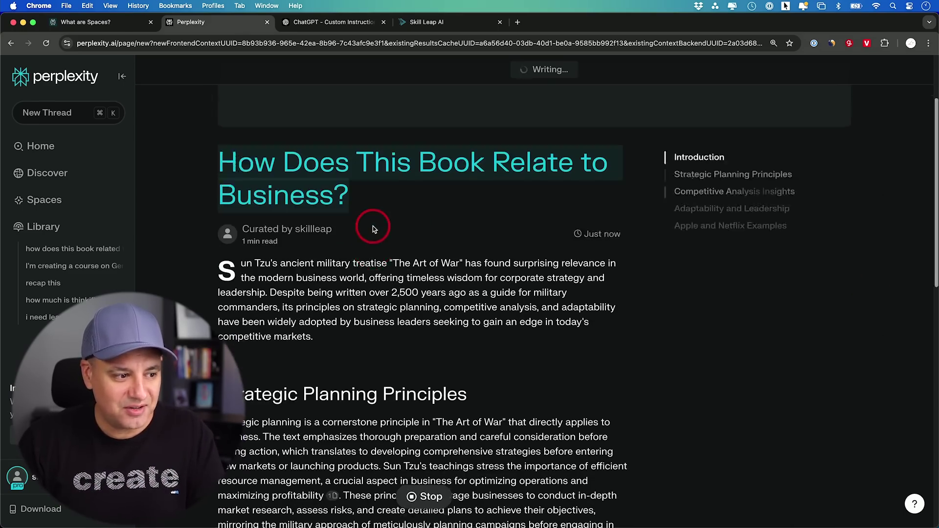
{"action": "scroll", "coordinate": [312, 288], "scroll_direction": "down", "scroll_amount": 3}
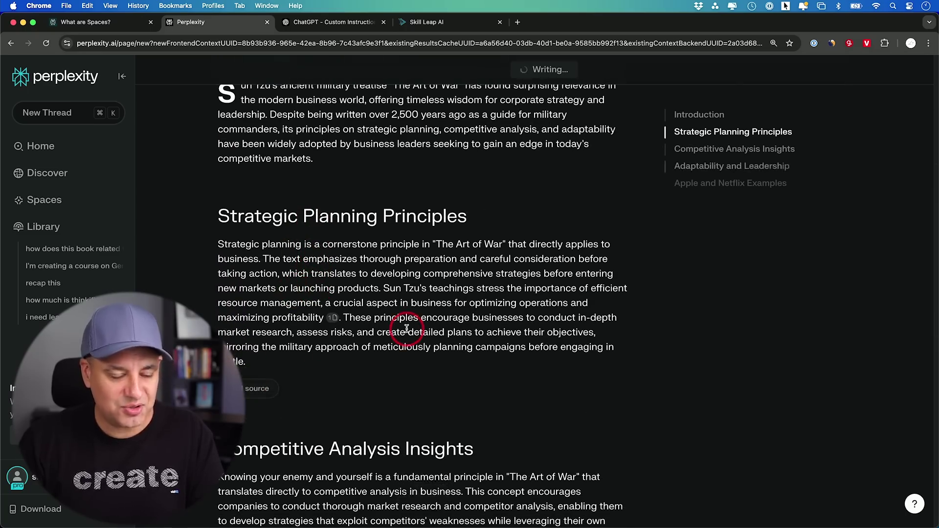
{"action": "scroll", "coordinate": [410, 327], "scroll_direction": "down", "scroll_amount": 5}
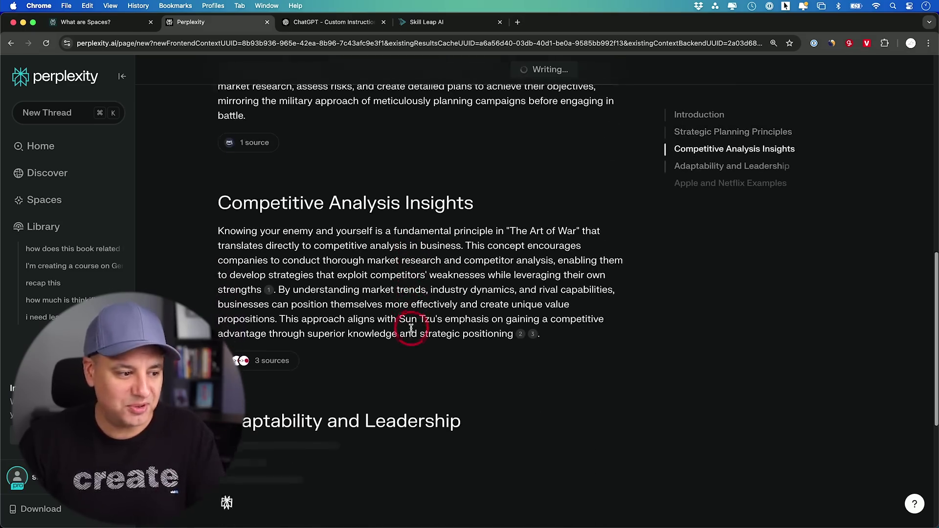
{"action": "scroll", "coordinate": [411, 327], "scroll_direction": "down", "scroll_amount": 6}
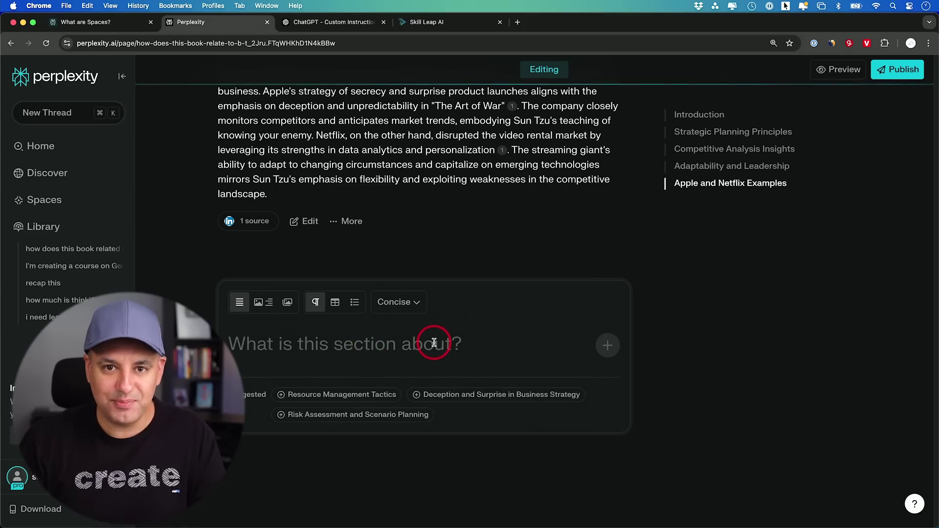
Step: Add the suggested Resource Management Tactics section to the page and check the detail level choices for new sections
{"action": "left_click", "coordinate": [351, 398]}
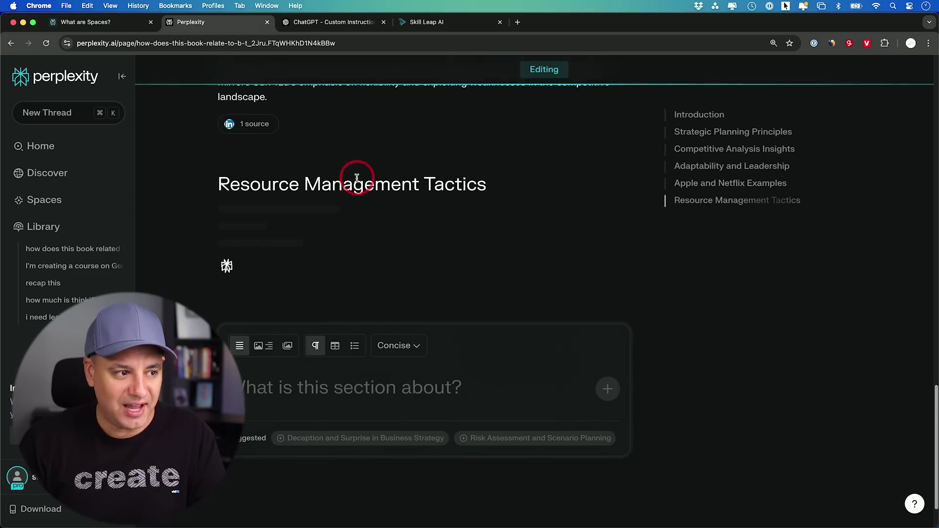
{"action": "left_click", "coordinate": [399, 348]}
{"action": "left_click", "coordinate": [399, 334]}
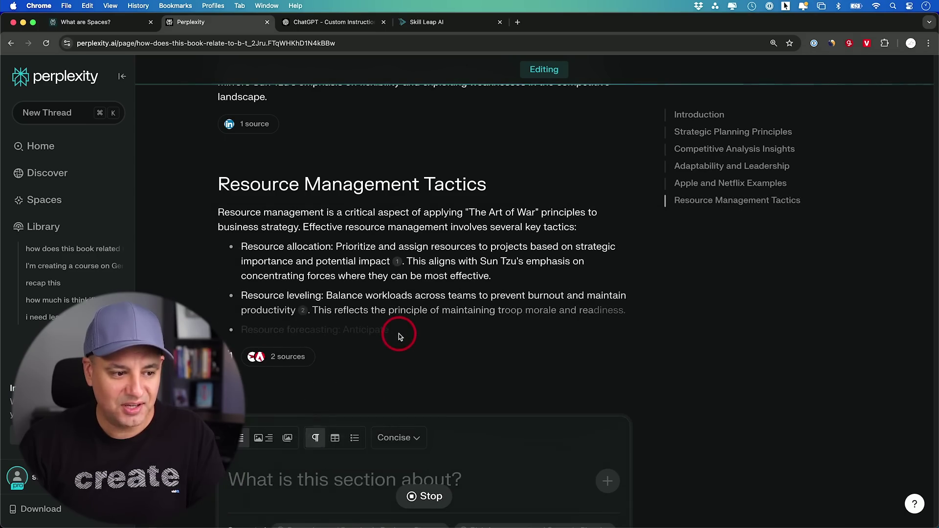
Step: Generate header images for the page and set the FLUX image of two samurai before a red sun as its media
{"action": "scroll", "coordinate": [486, 330], "scroll_direction": "up", "scroll_amount": 20}
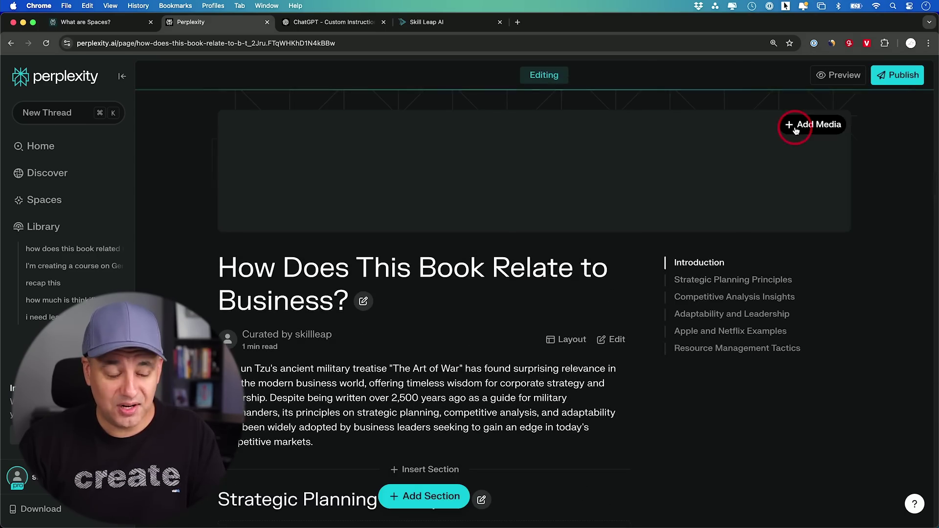
{"action": "left_click", "coordinate": [786, 126]}
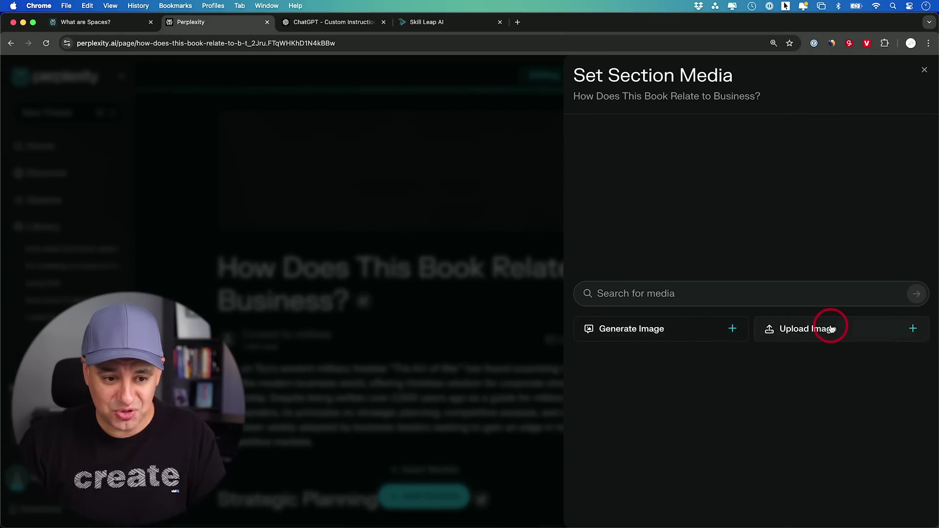
{"action": "left_click", "coordinate": [653, 337]}
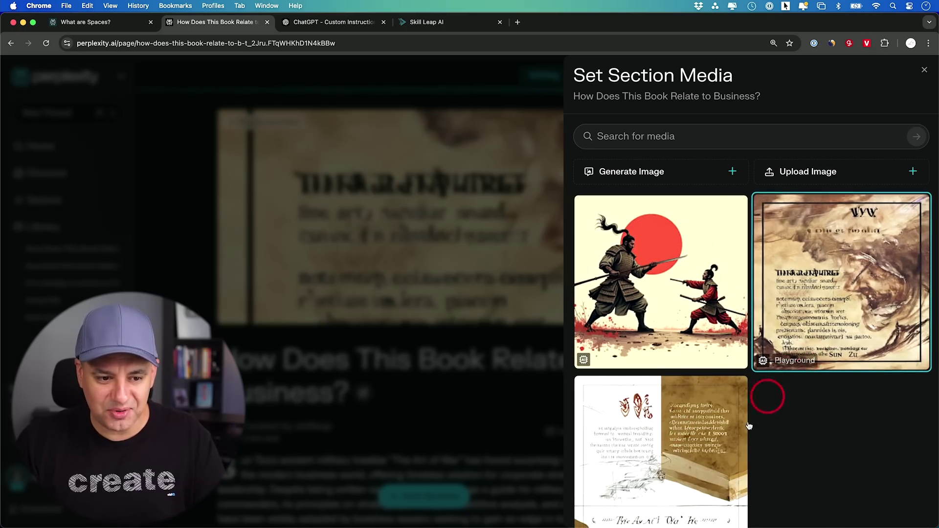
{"action": "scroll", "coordinate": [732, 444], "scroll_direction": "down", "scroll_amount": 2}
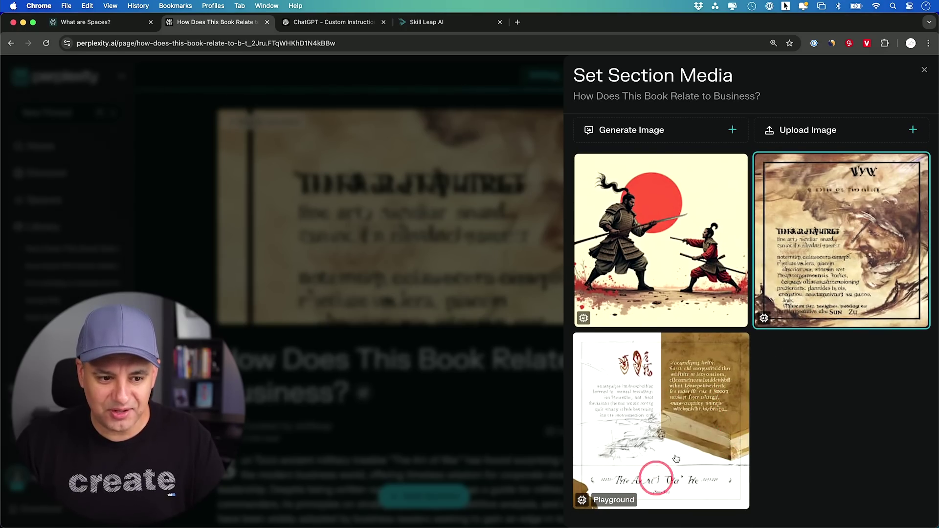
{"action": "scroll", "coordinate": [777, 269], "scroll_direction": "up", "scroll_amount": 2}
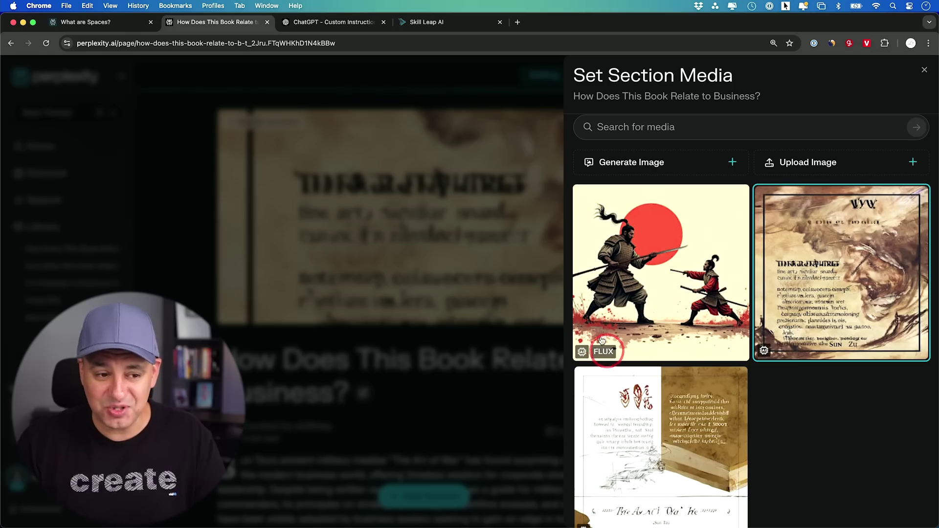
{"action": "left_click", "coordinate": [645, 289]}
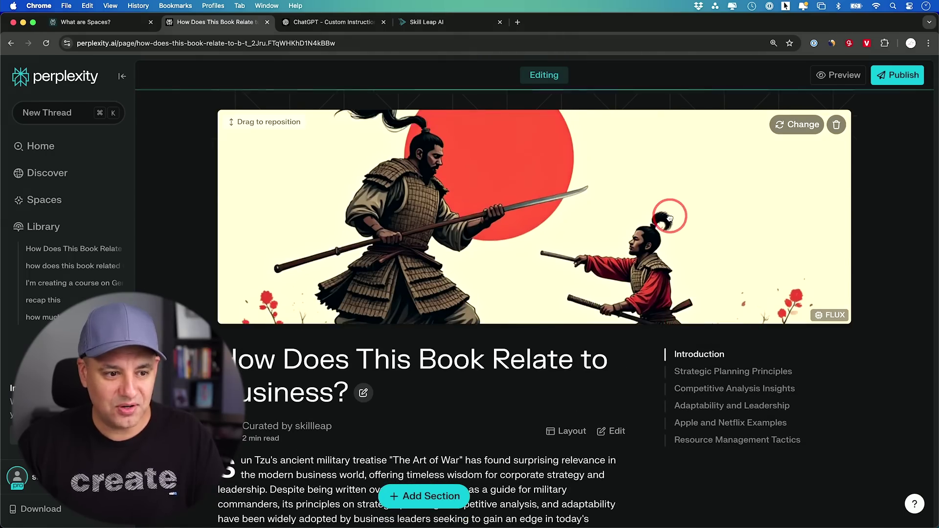
{"action": "scroll", "coordinate": [629, 245], "scroll_direction": "down", "scroll_amount": 5}
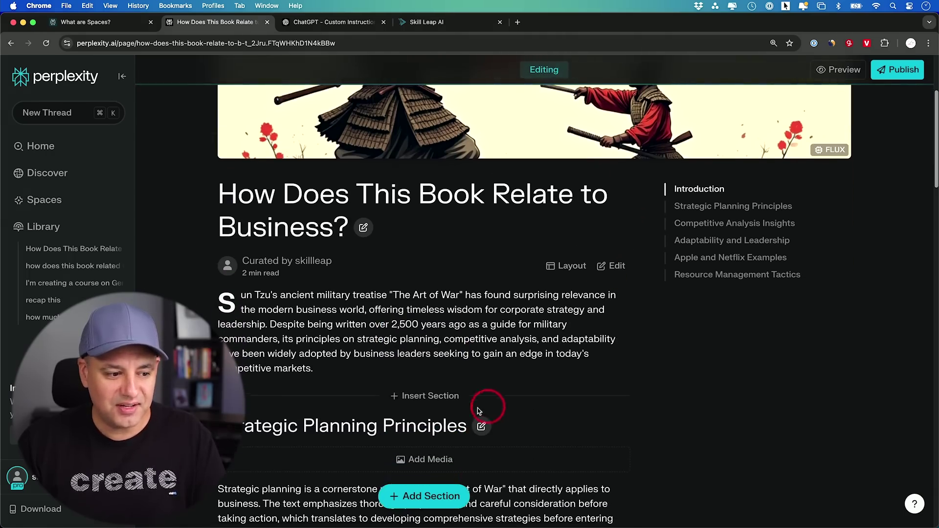
Step: Open a blank section form after the introduction and add media to the Strategic Planning Principles section
{"action": "left_click", "coordinate": [405, 395]}
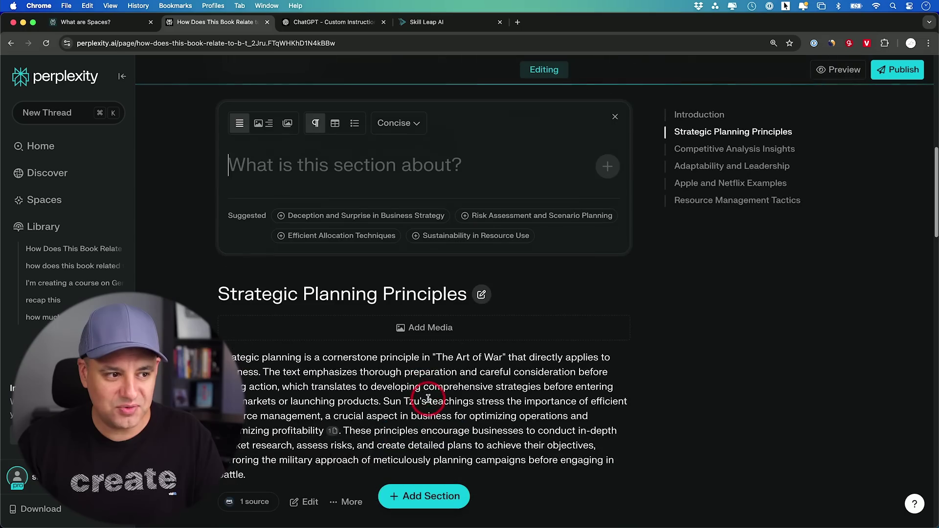
{"action": "scroll", "coordinate": [545, 348], "scroll_direction": "up", "scroll_amount": 4}
{"action": "scroll", "coordinate": [544, 348], "scroll_direction": "down", "scroll_amount": 2}
{"action": "left_click", "coordinate": [407, 376]}
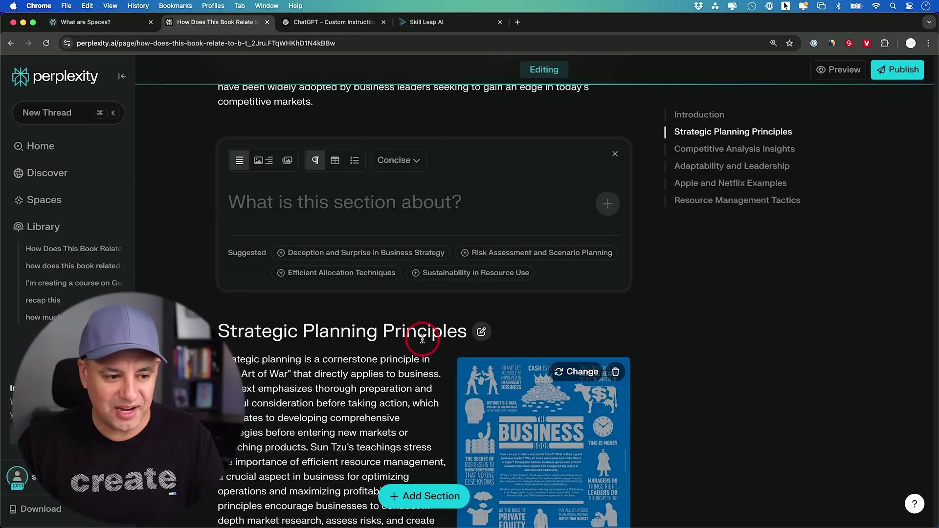
Step: Check the alternative images offered for the Strategic Planning Principles section, keeping the blue business book image
{"action": "scroll", "coordinate": [510, 356], "scroll_direction": "down", "scroll_amount": 4}
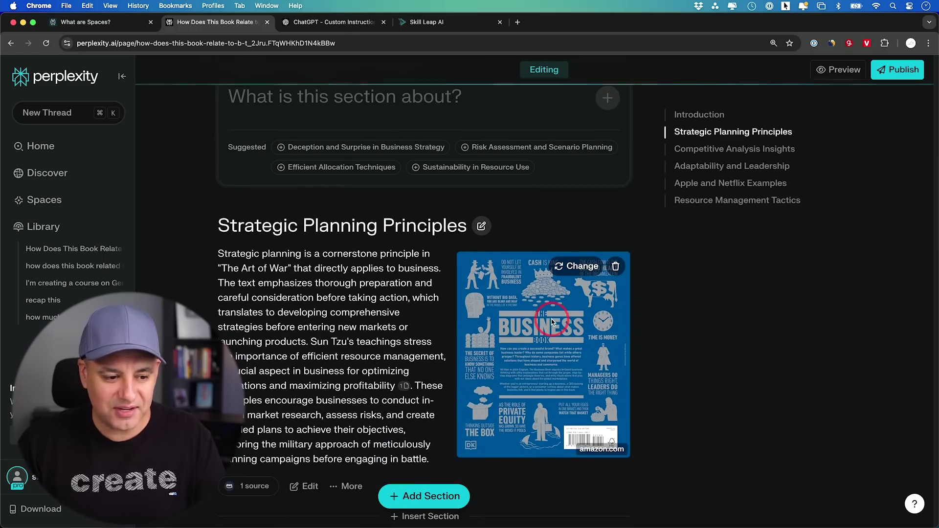
{"action": "left_click", "coordinate": [577, 266]}
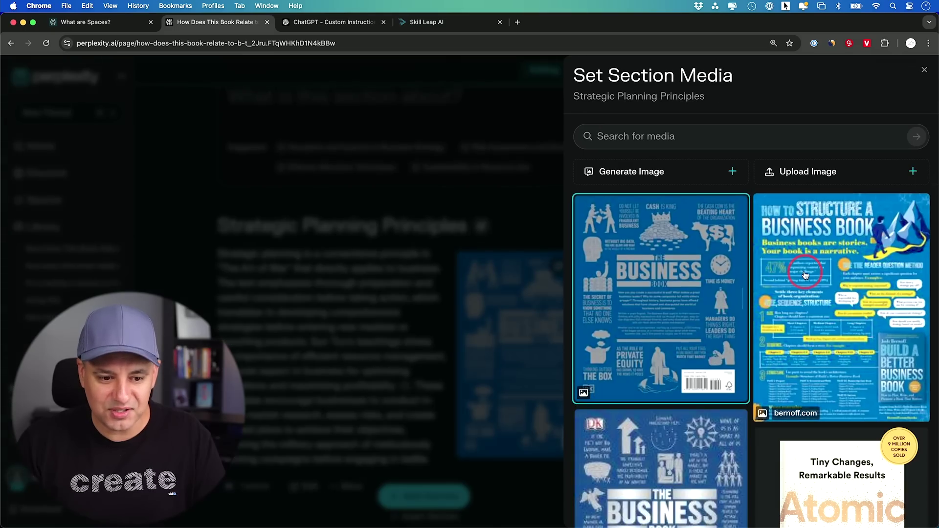
{"action": "left_click", "coordinate": [362, 127]}
Step: Publish the page and open its public link in an incognito window to review it as a signed-out visitor
{"action": "left_click", "coordinate": [889, 75]}
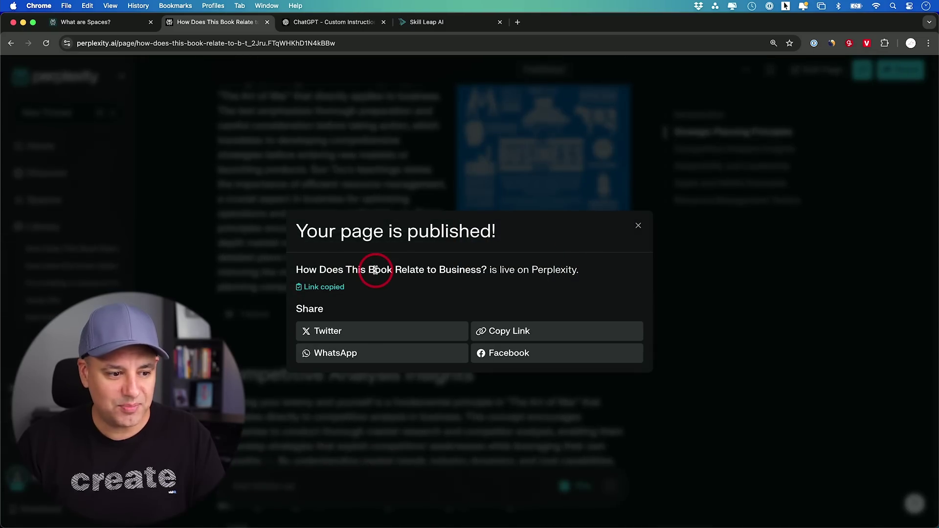
{"action": "left_click", "coordinate": [518, 22]}
{"action": "type", "text": "https://www.perplexity.ai/page/how-does-this-book-relate-to-b-t_2Jru.FTqWHKhD1N4kBBw"}
{"action": "key", "text": "Return"}
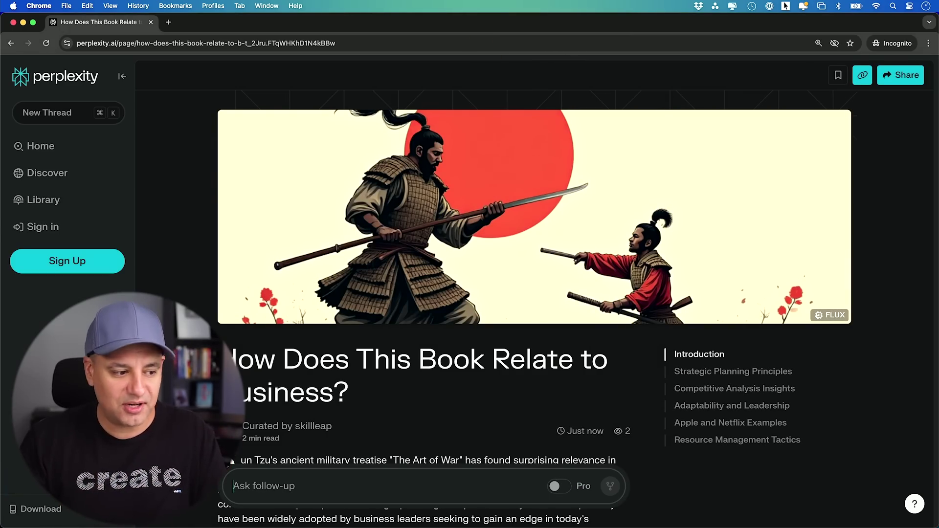
{"action": "scroll", "coordinate": [235, 265], "scroll_direction": "down", "scroll_amount": 5}
{"action": "scroll", "coordinate": [163, 254], "scroll_direction": "down", "scroll_amount": 3}
{"action": "scroll", "coordinate": [164, 254], "scroll_direction": "up", "scroll_amount": 7}
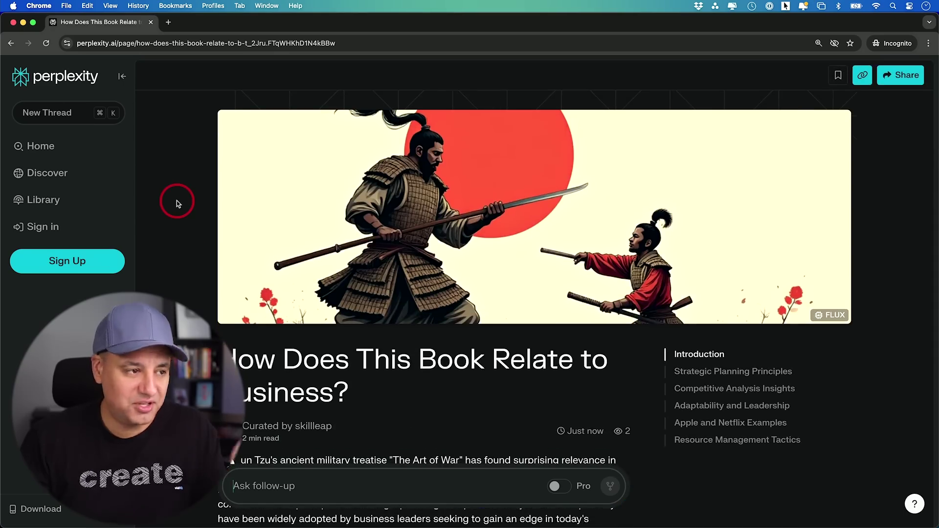